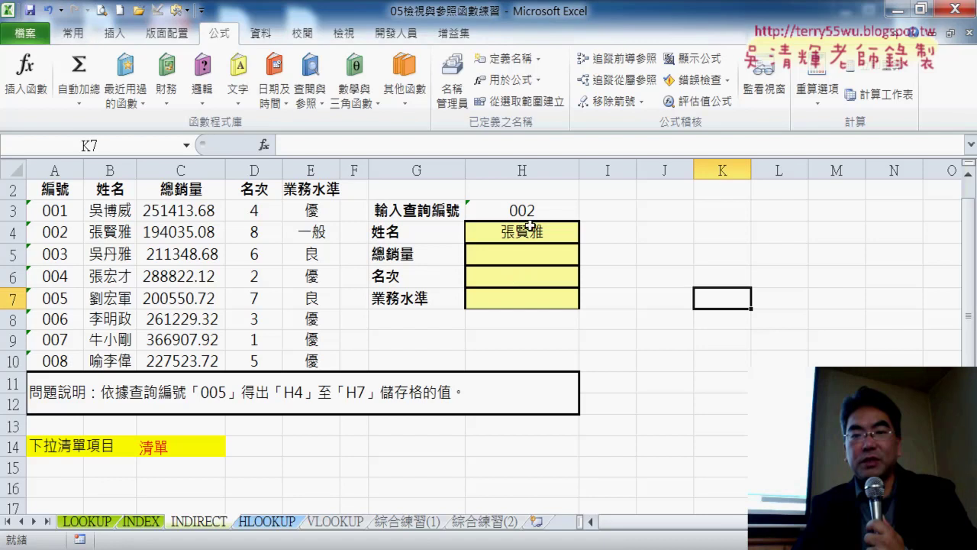
Step: Inspect H4's INDIRECT formula and the empty cells, then select J3 as a scratch cell
click(542, 229)
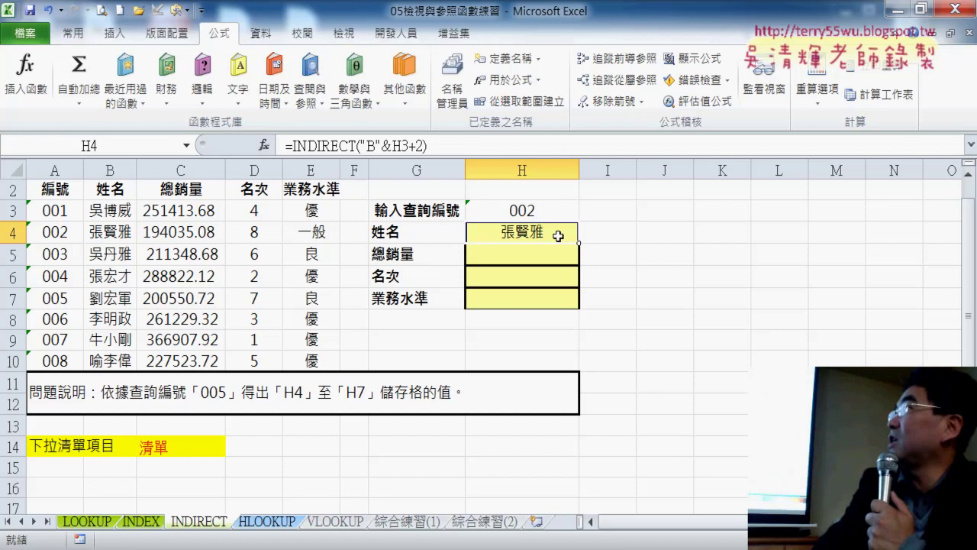
click(676, 236)
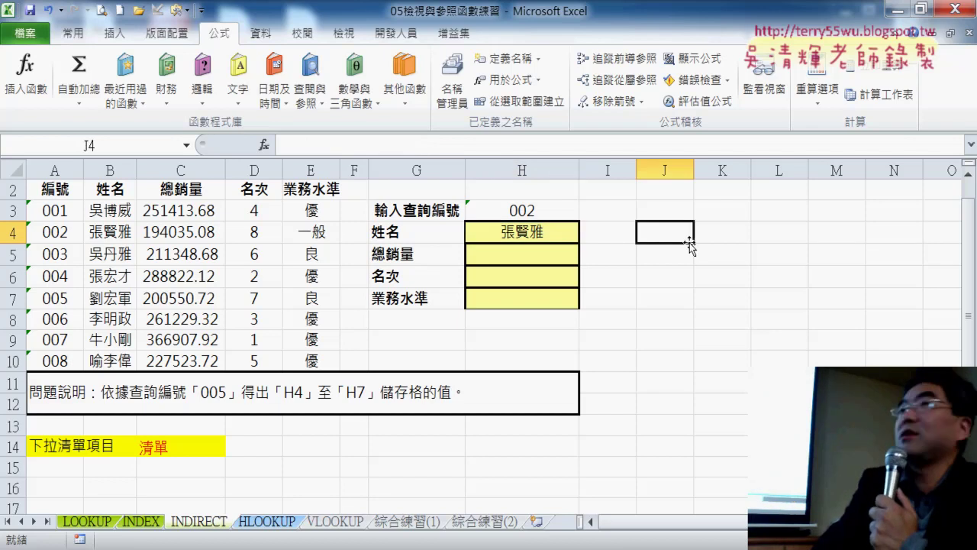
click(547, 235)
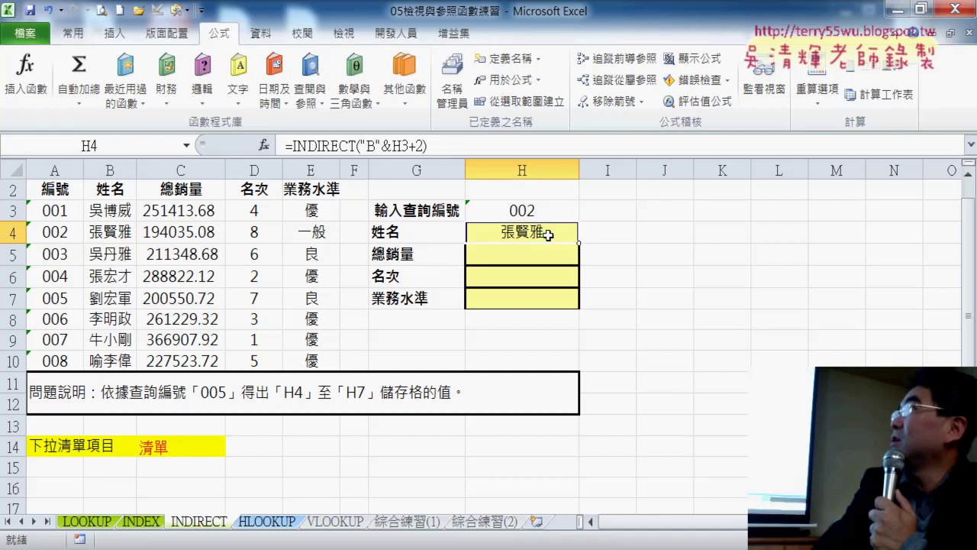
click(546, 258)
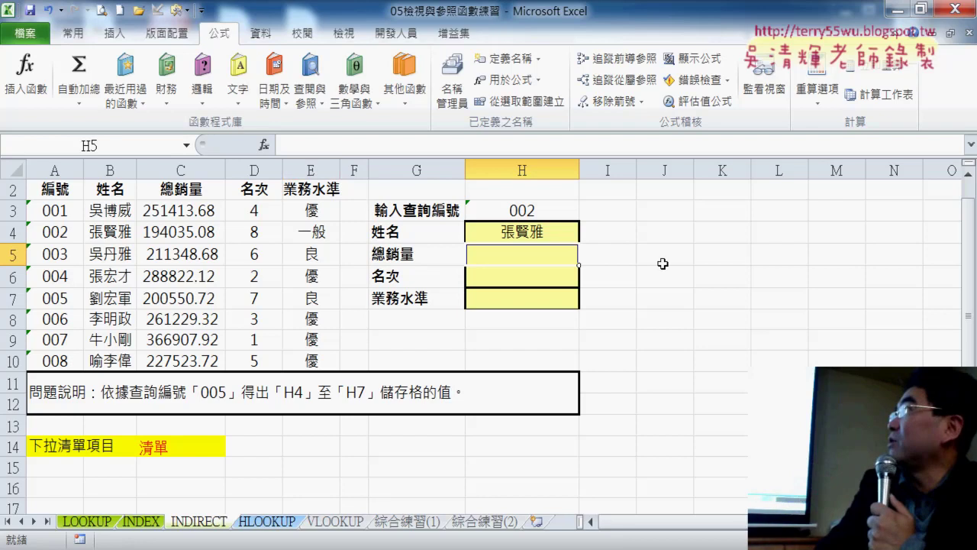
click(652, 211)
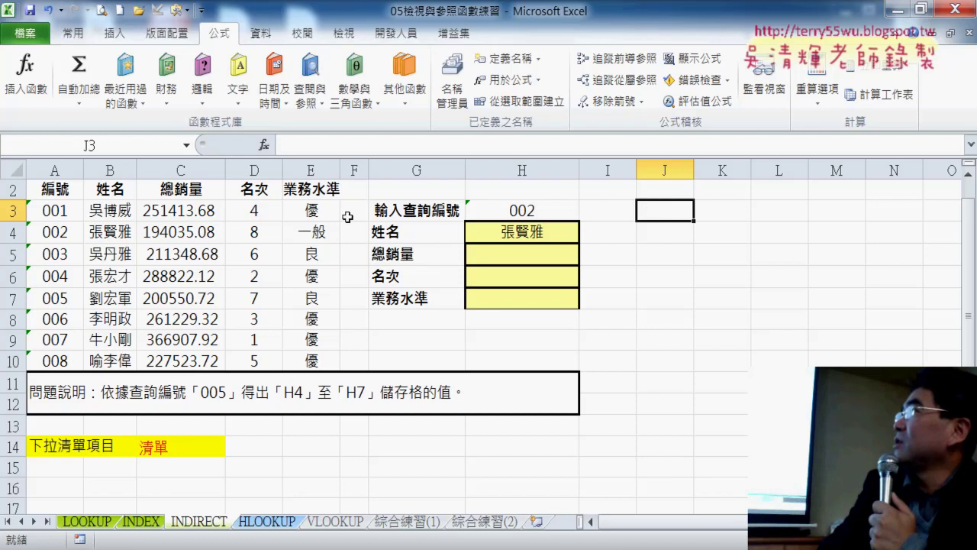
Step: Insert a function in J3, choosing CHAR from the 文字 (Text) category
click(263, 145)
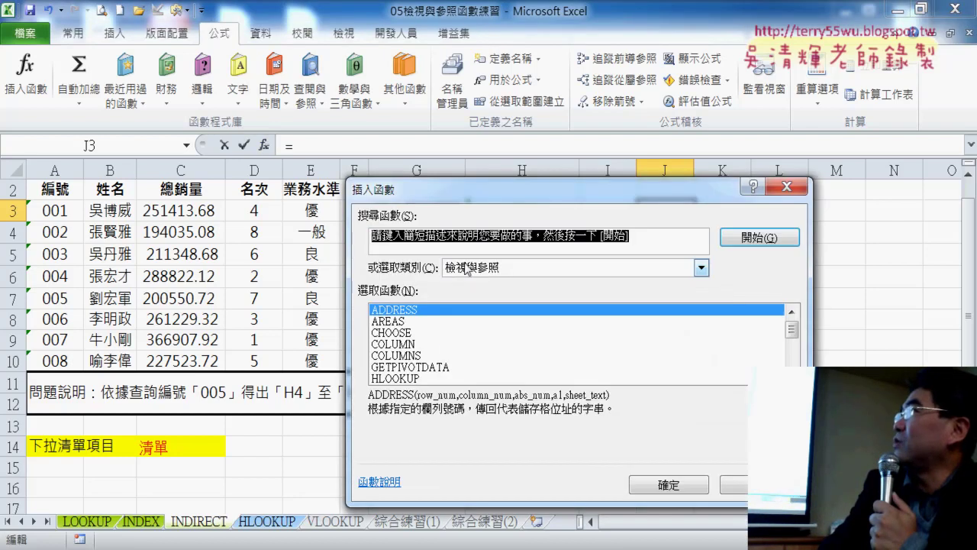
click(485, 271)
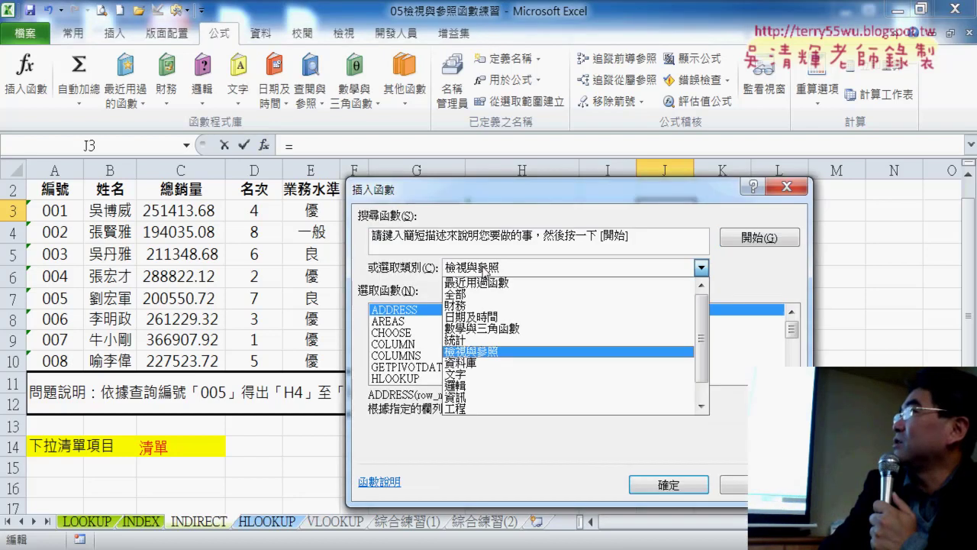
click(490, 375)
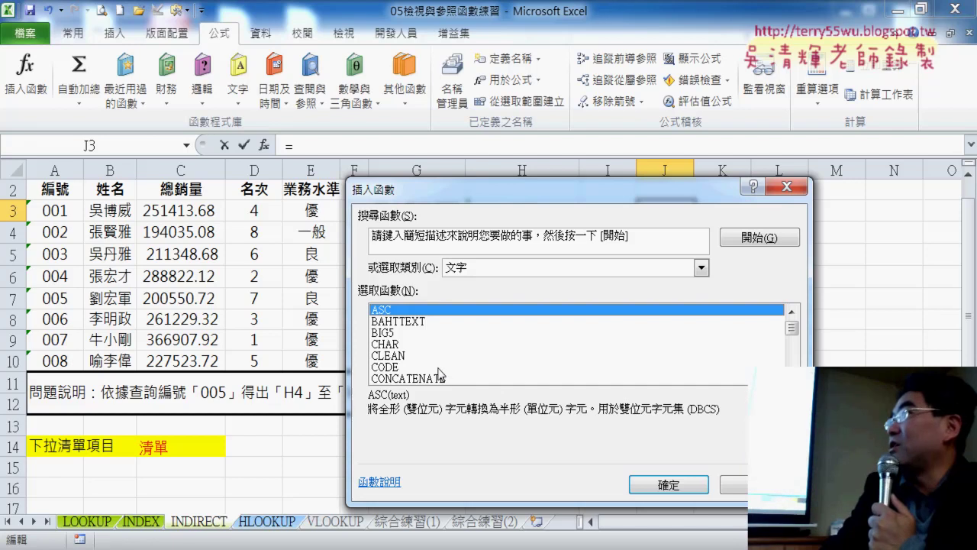
click(393, 347)
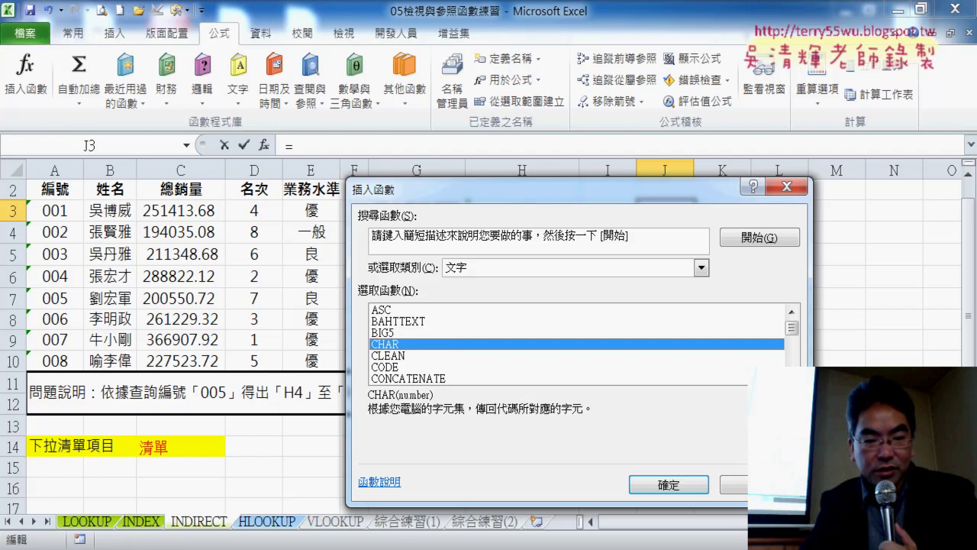
Step: Switch to PowerPoint and scroll the lecture deck to slide 19's ASCII table
key(alt+Tab)
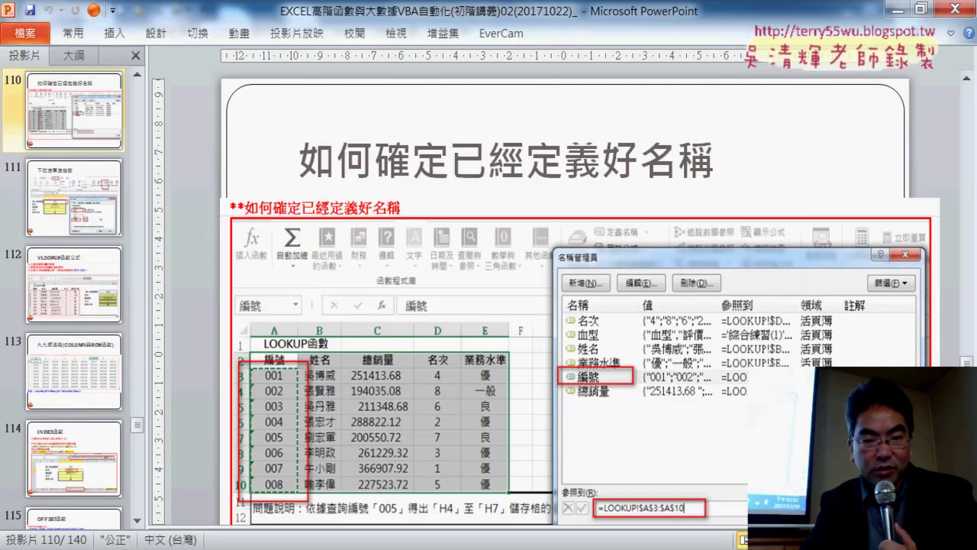
scroll(475, 457, down, 2)
scroll(476, 456, down, 3)
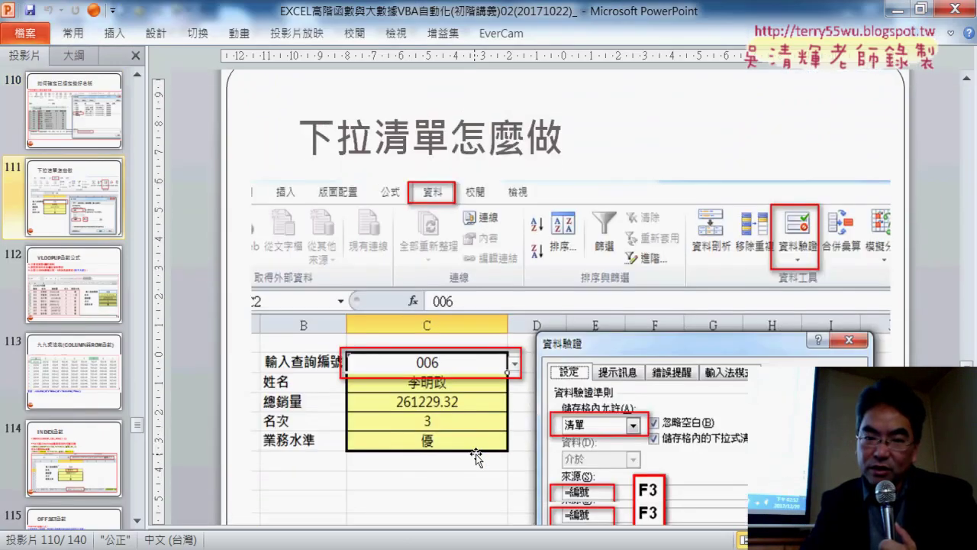
scroll(475, 457, down, 2)
scroll(475, 457, down, 2)
scroll(475, 456, down, 3)
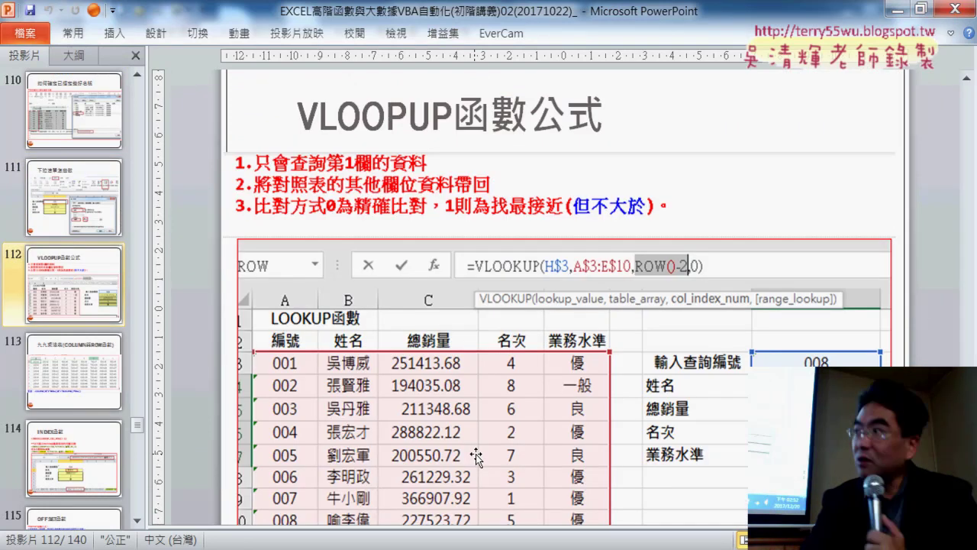
scroll(475, 456, down, 2)
scroll(475, 457, down, 3)
scroll(475, 457, down, 3)
scroll(475, 457, down, 2)
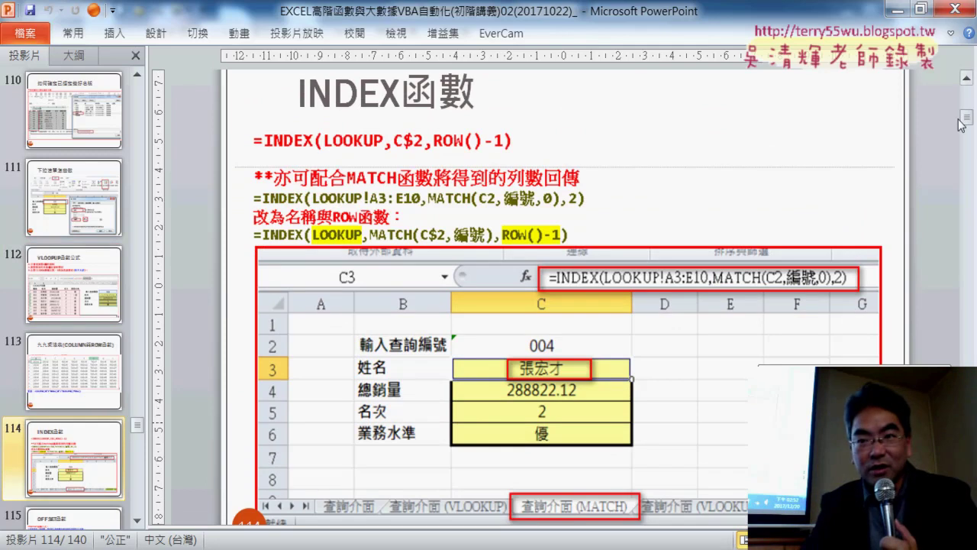
drag(960, 124, 961, 130)
scroll(608, 304, down, 3)
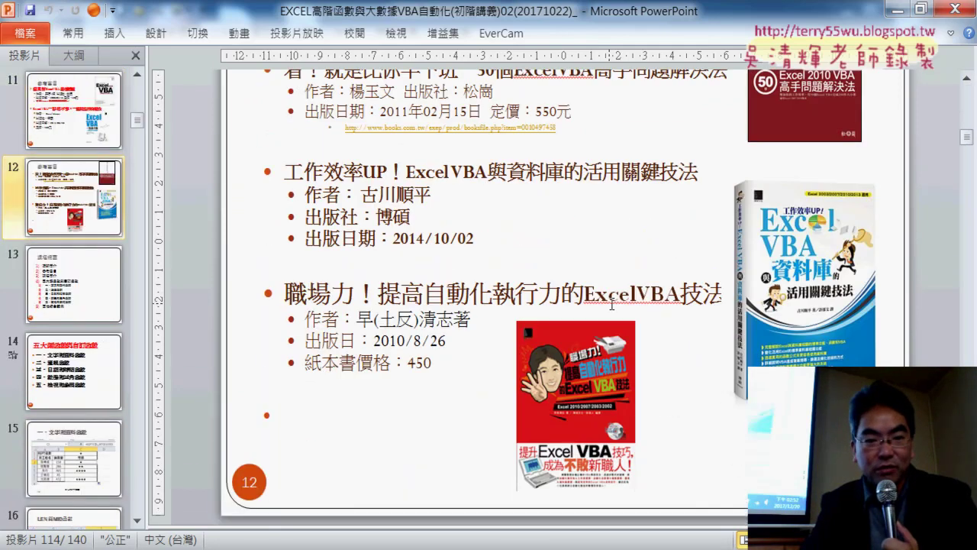
scroll(609, 304, down, 3)
scroll(609, 303, down, 3)
scroll(617, 294, down, 3)
scroll(616, 294, down, 3)
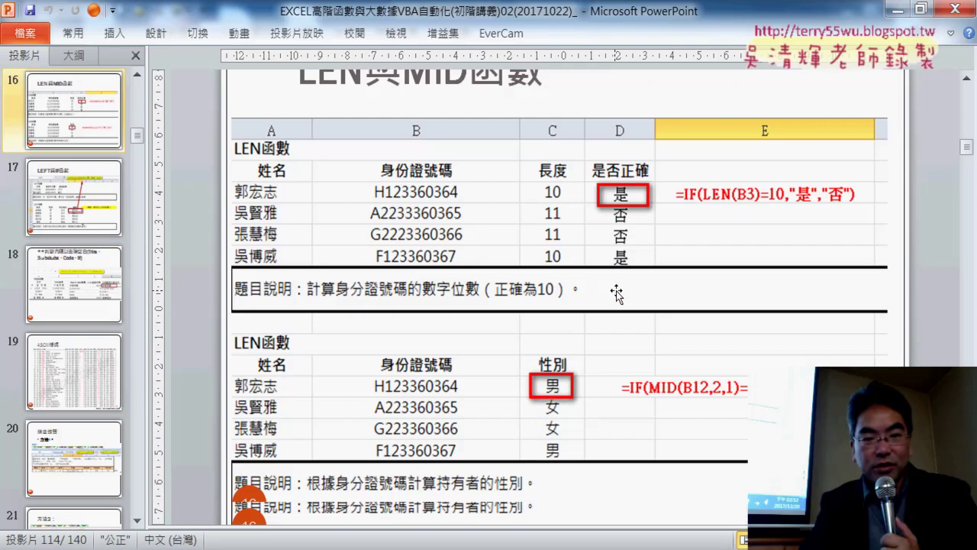
scroll(617, 294, down, 3)
scroll(617, 294, down, 3)
scroll(616, 294, down, 3)
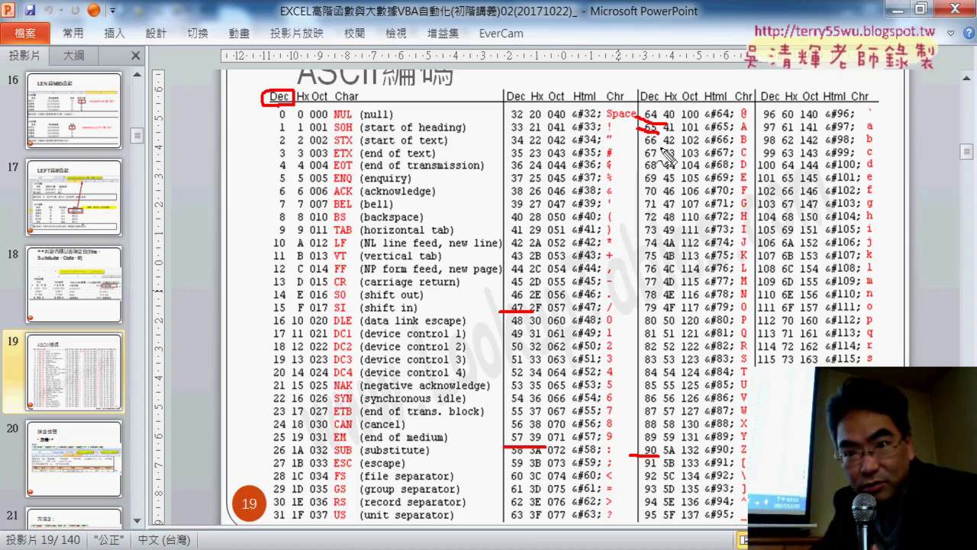
Step: Bracket ASCII codes 66–69 (B–E) with the pen, erase the ink, and return to Excel
mouse_move(661, 186)
mouse_down()
mouse_move(640, 184)
mouse_move(641, 131)
mouse_move(658, 149)
mouse_up()
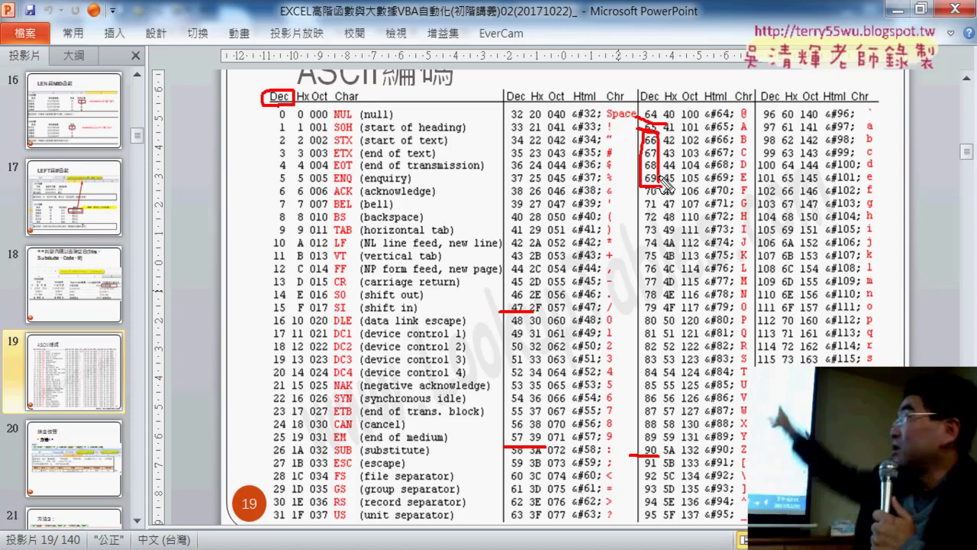
key(Escape)
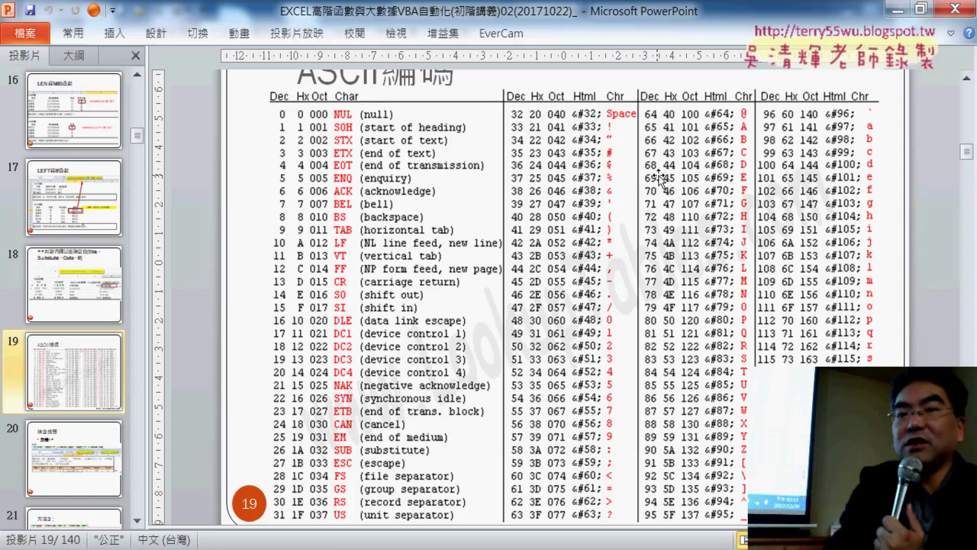
click(892, 9)
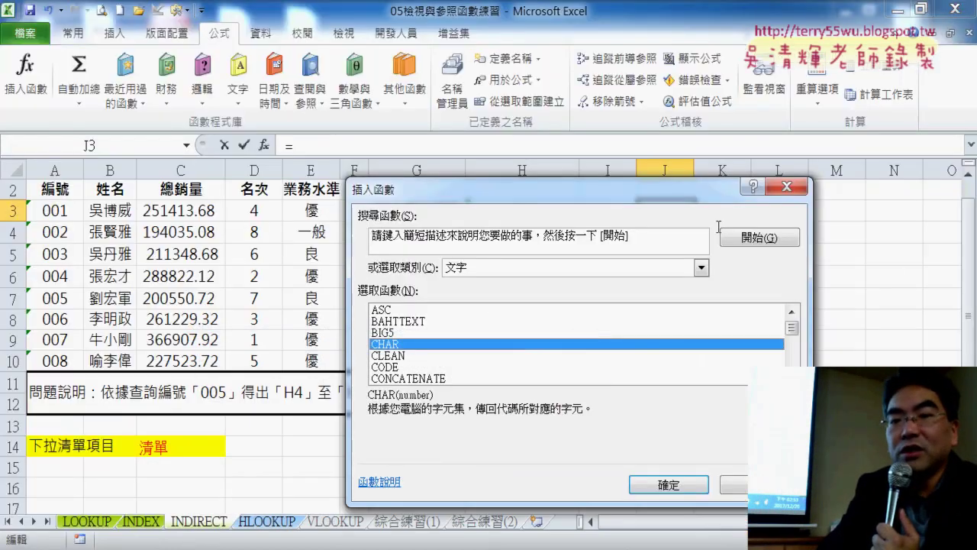
Step: Give CHAR the number 66 so J3 returns the letter B
click(669, 483)
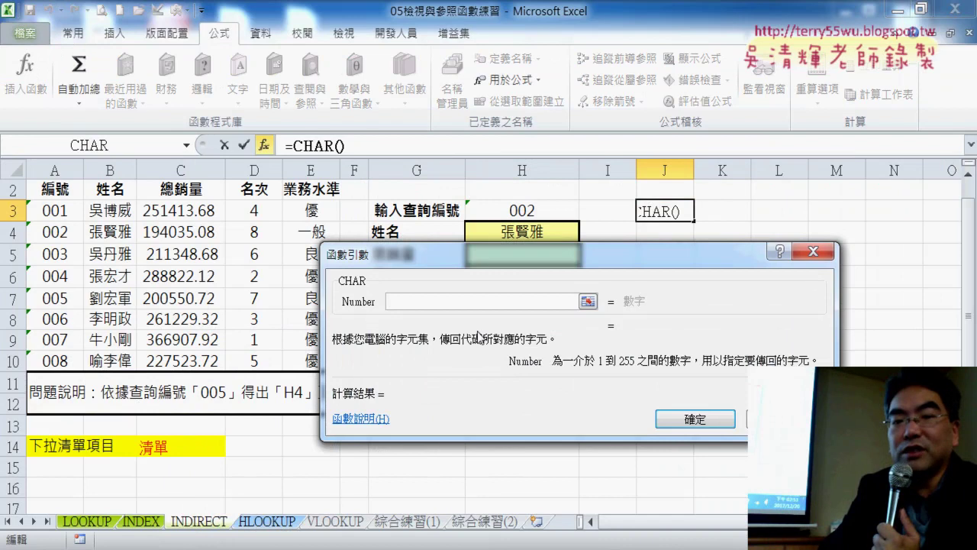
text(6)
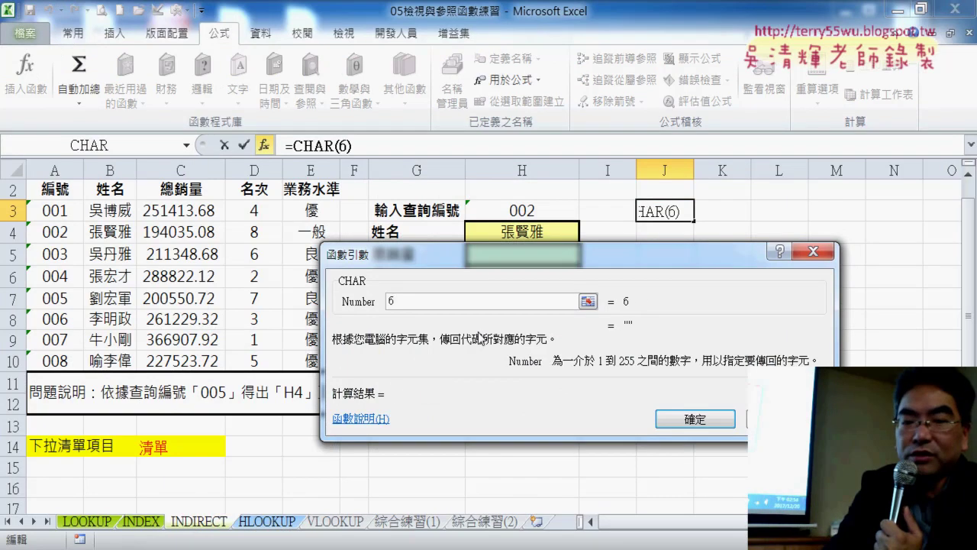
text(6)
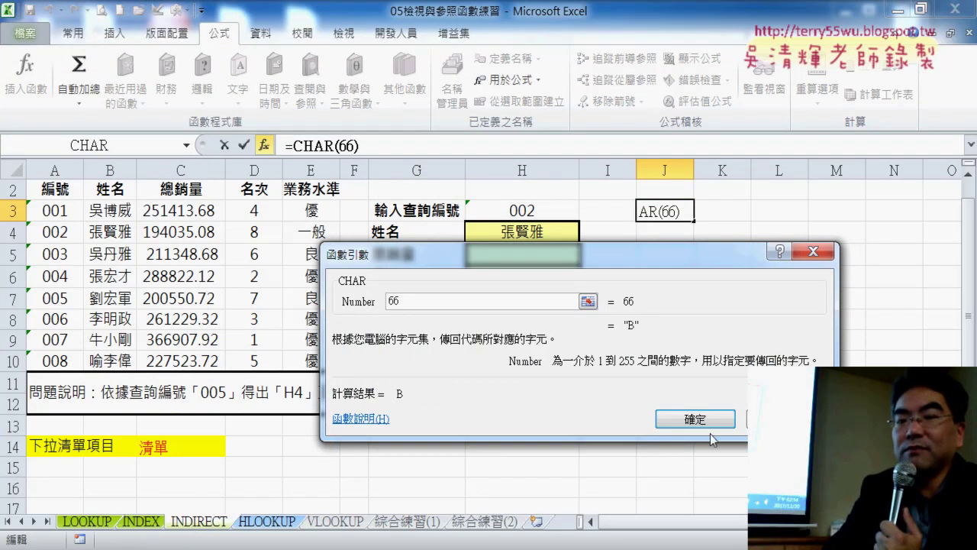
click(708, 422)
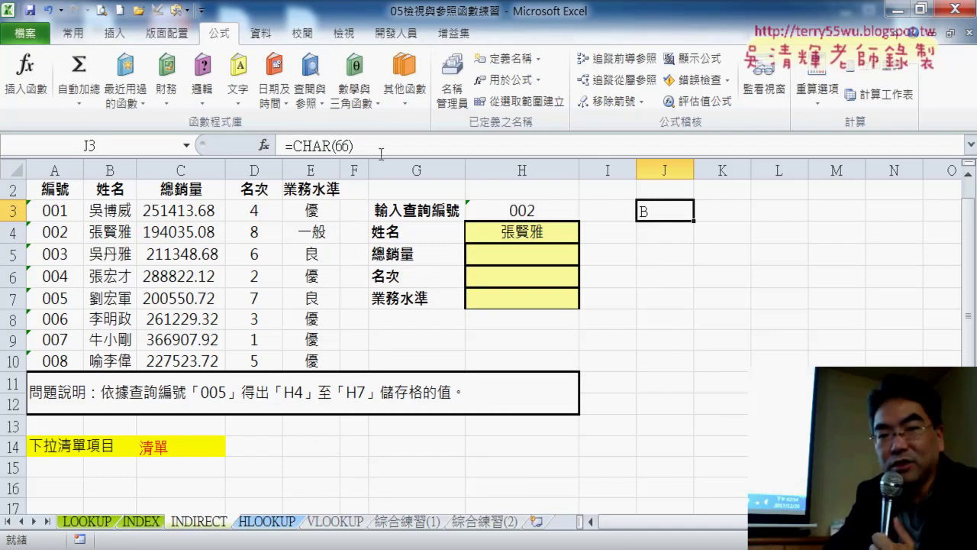
Step: Cut =CHAR(66) from J3 and paste it into J4, then reopen J4's formula
drag(286, 145, 353, 145)
right_click(322, 151)
click(348, 156)
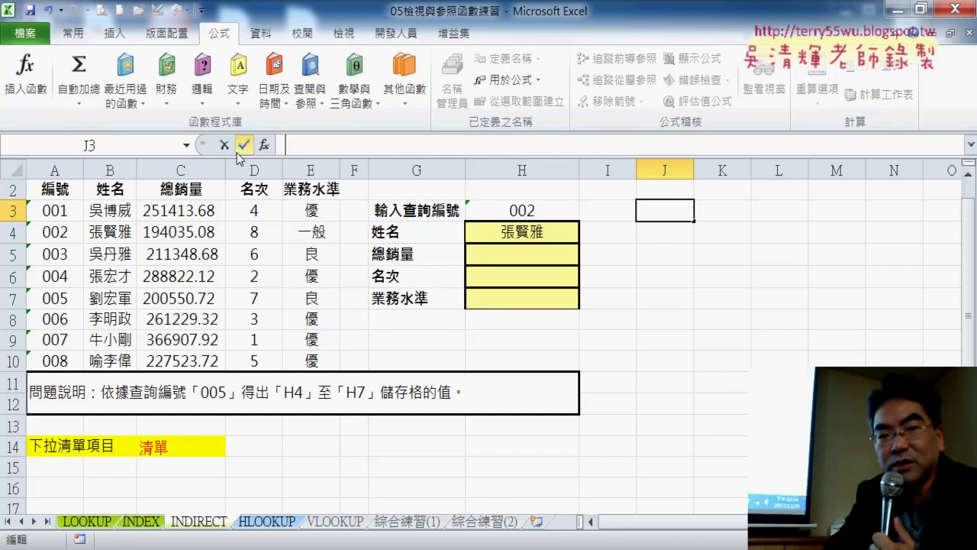
click(667, 235)
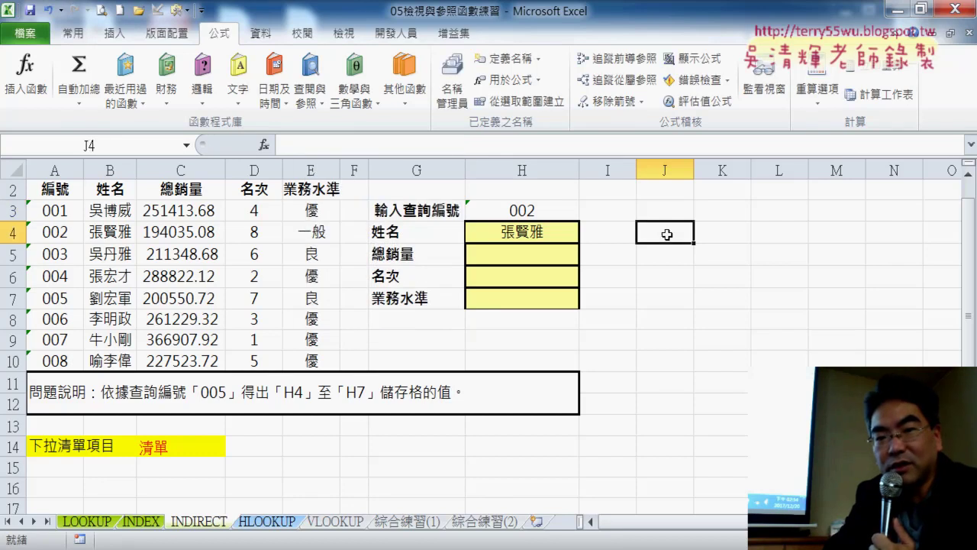
right_click(439, 145)
click(473, 218)
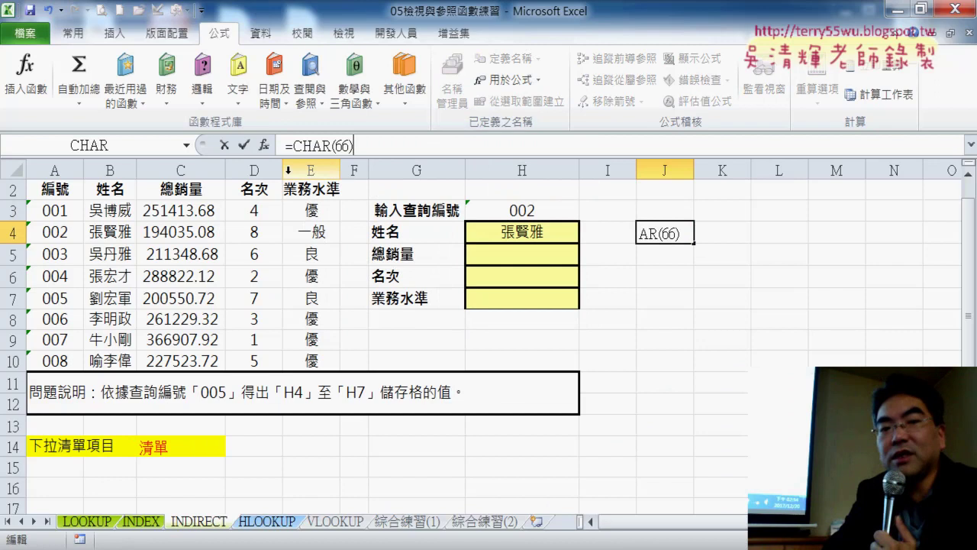
click(244, 145)
click(663, 265)
click(664, 233)
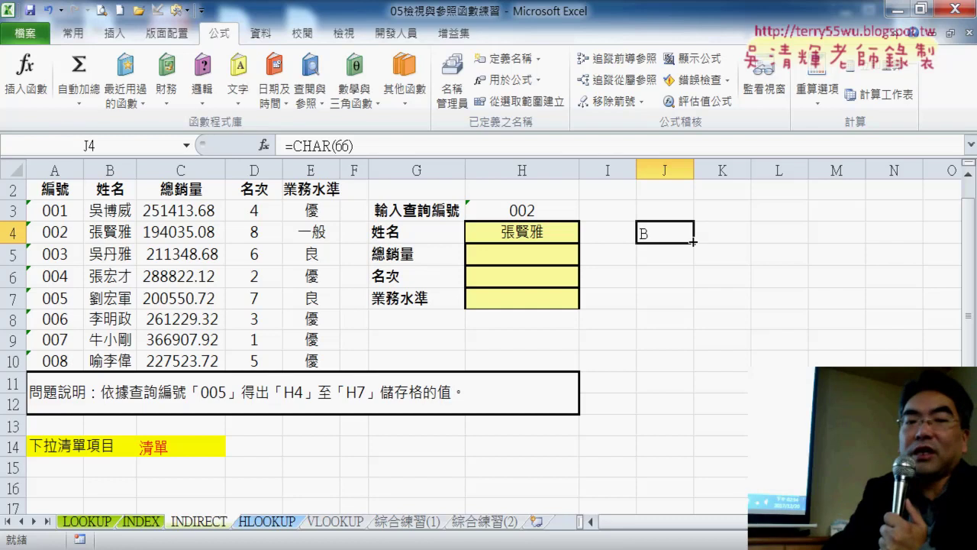
click(292, 146)
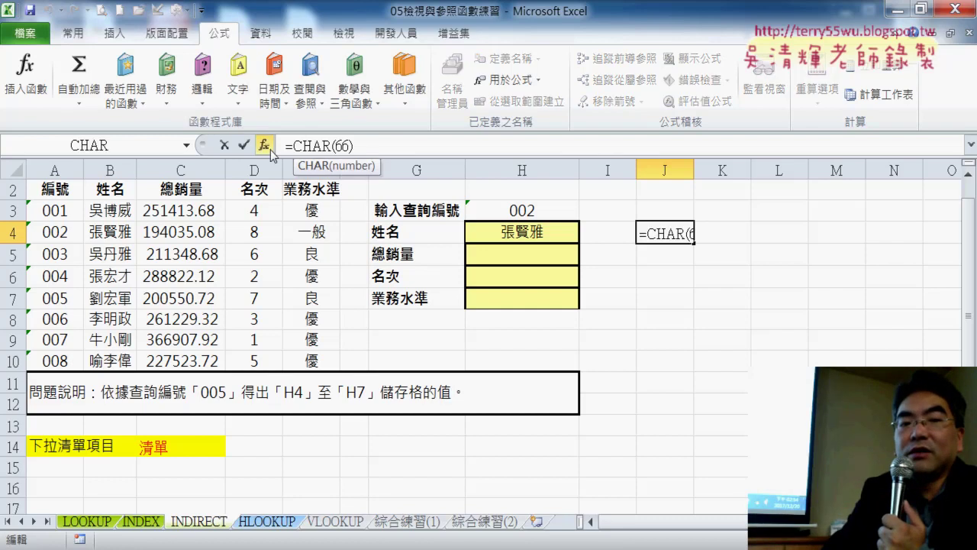
Step: Replace CHAR's number argument in J4 with 62+ROW(), keeping the result B
click(267, 148)
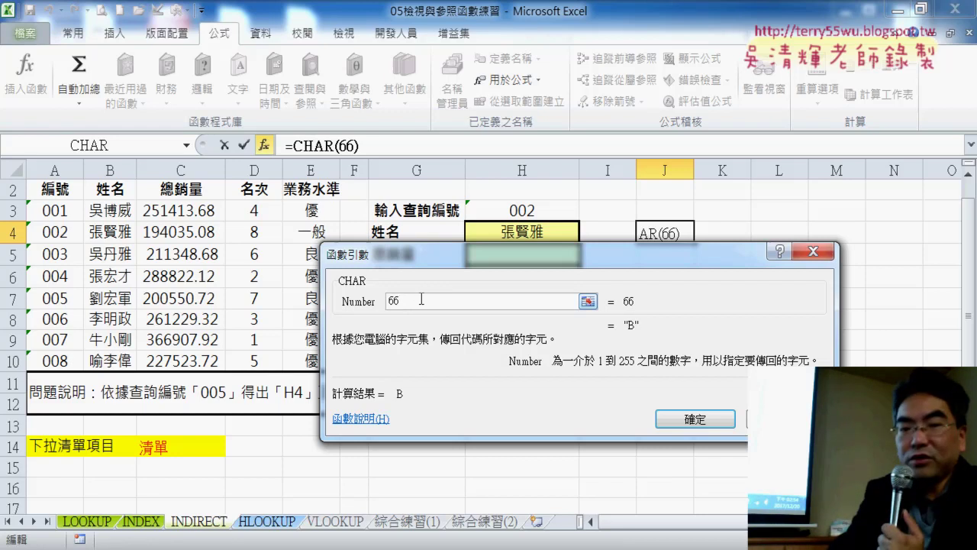
text(r)
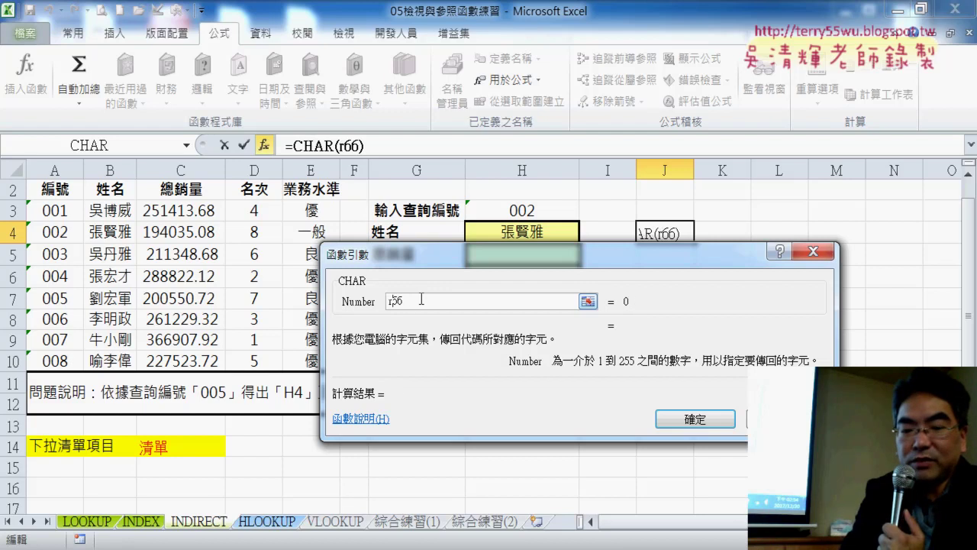
text(o)
key(BackSpace)
key(BackSpace)
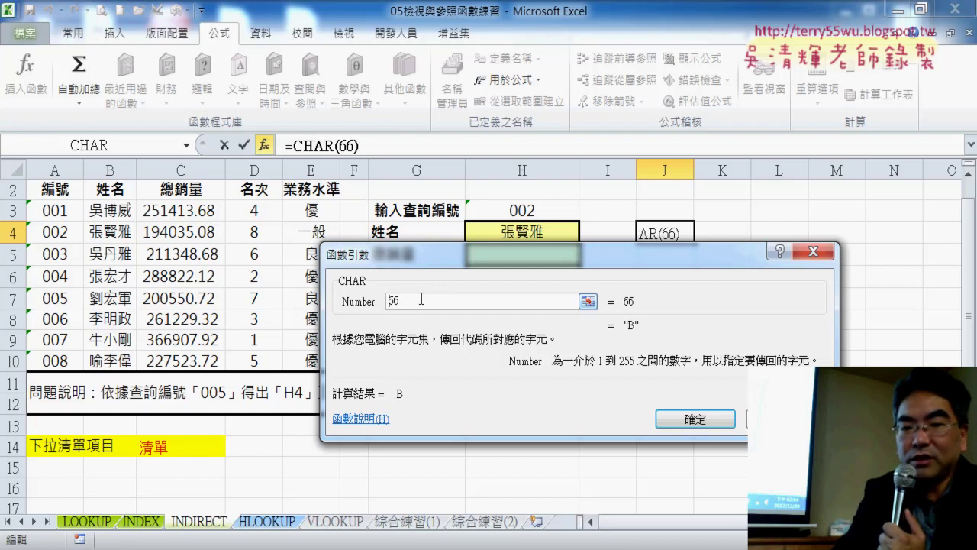
text(+)
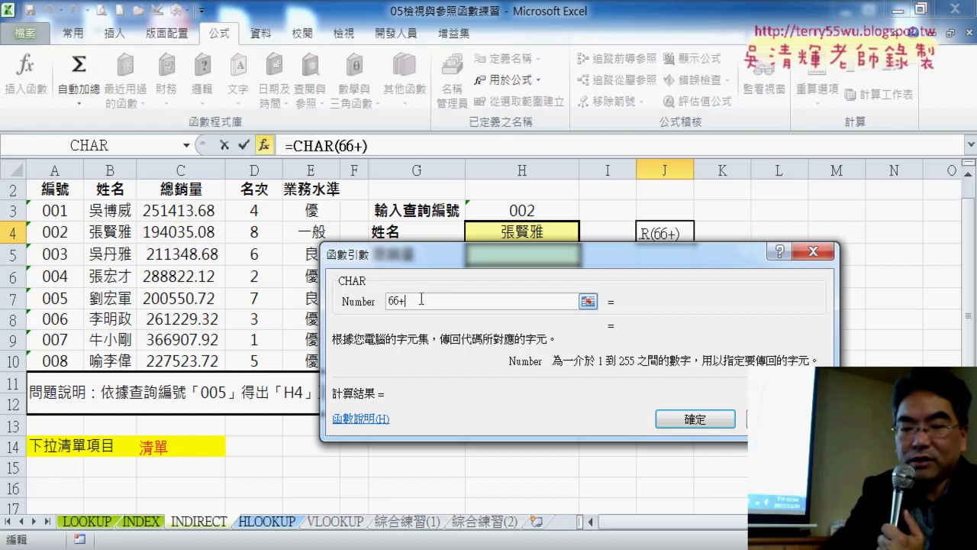
text(row()
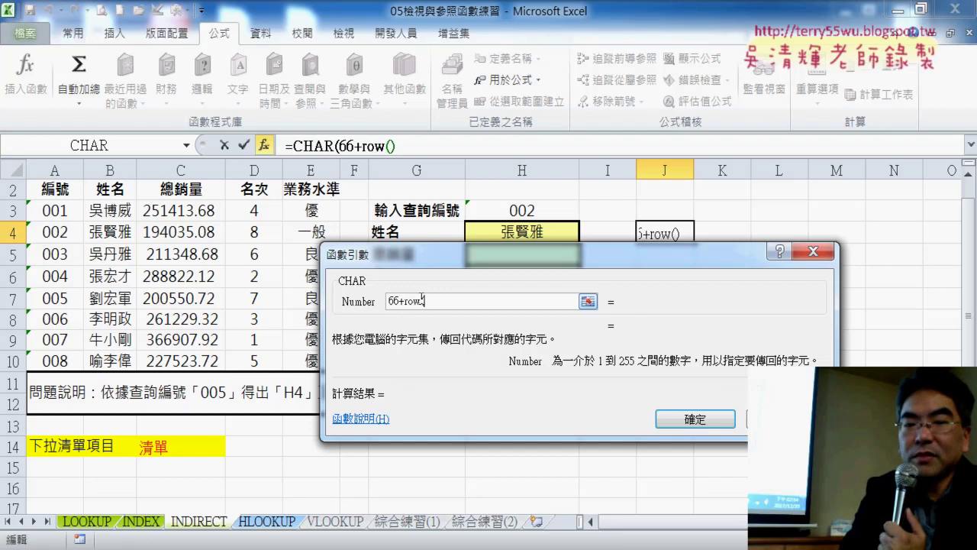
text())
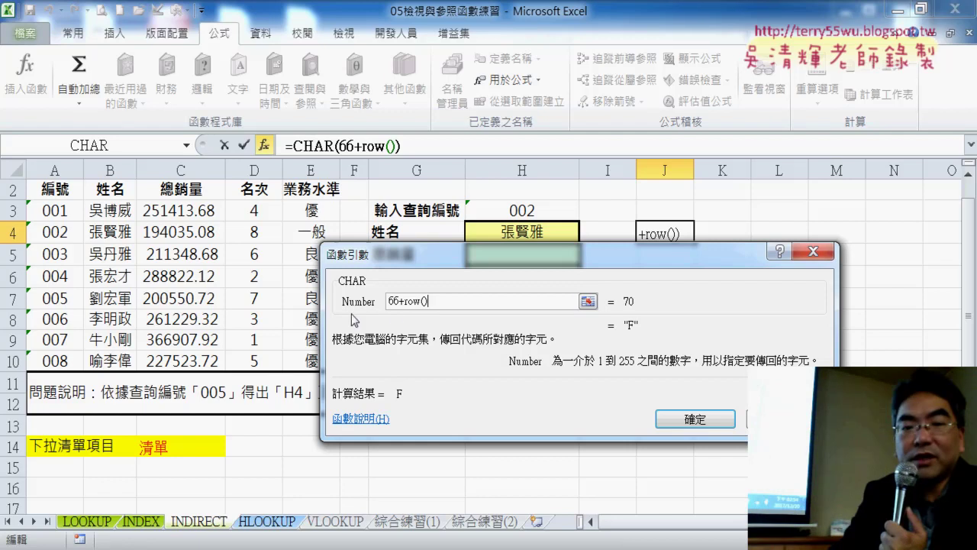
drag(394, 301, 403, 300)
text(2)
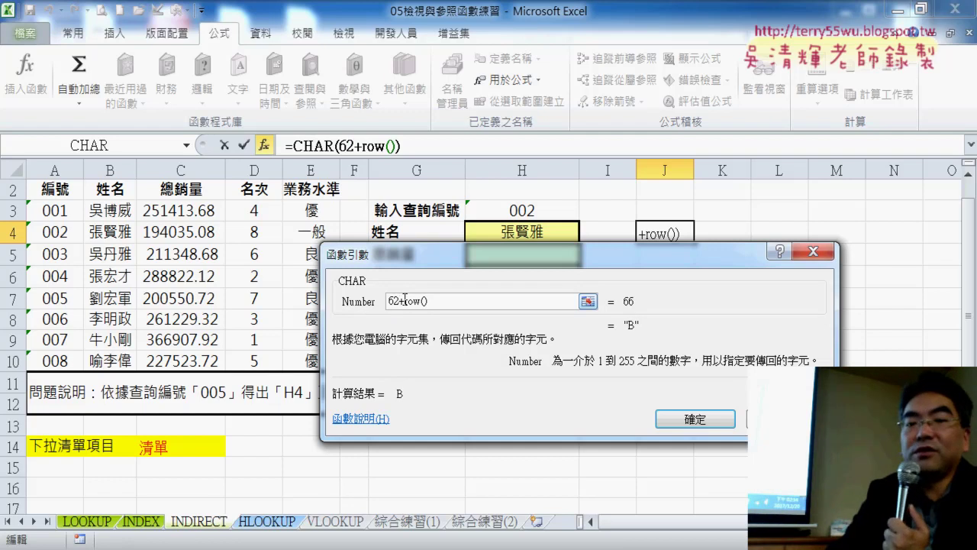
click(696, 420)
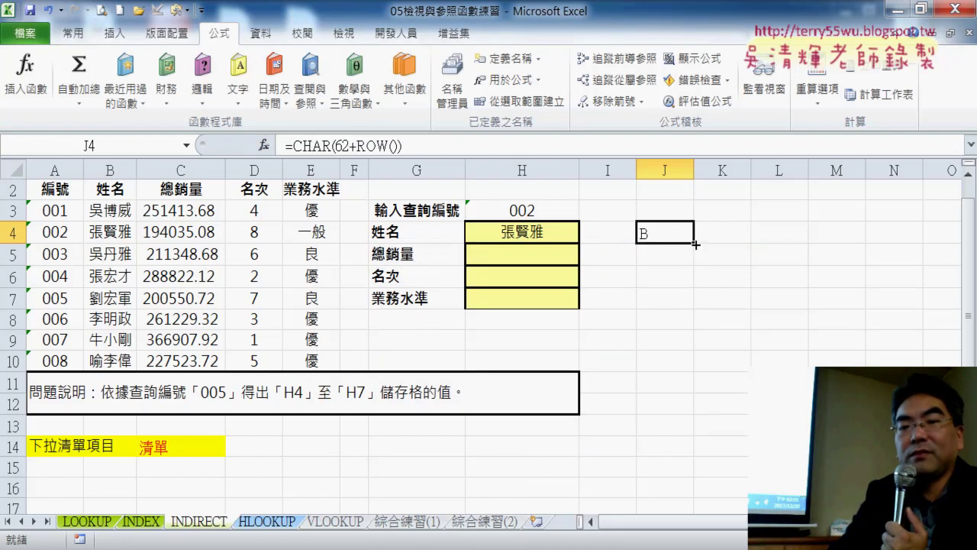
Step: Fill J4's formula down to J7 to get B, C, D, E, and select L4
drag(695, 243, 698, 315)
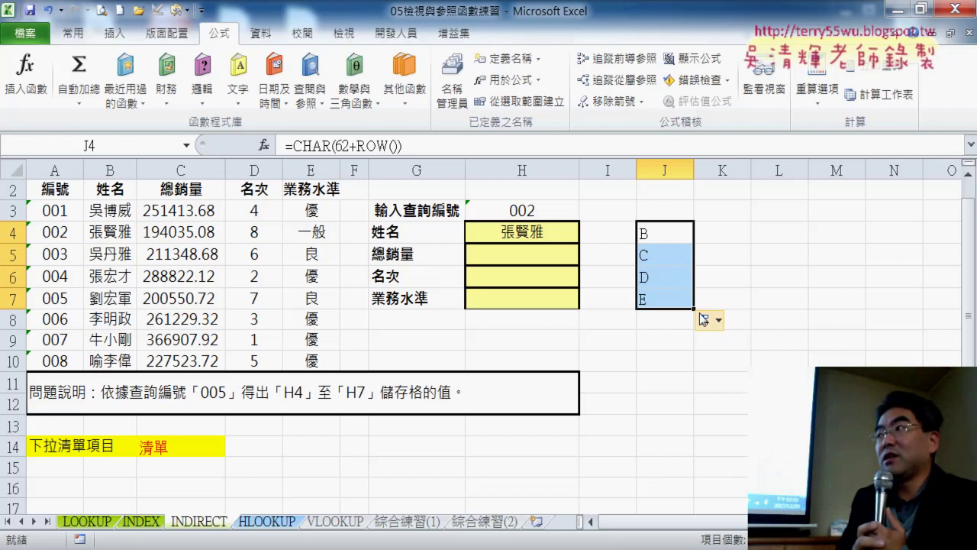
click(758, 237)
Step: Insert CODE in L4 with text "B", returning 66
click(263, 144)
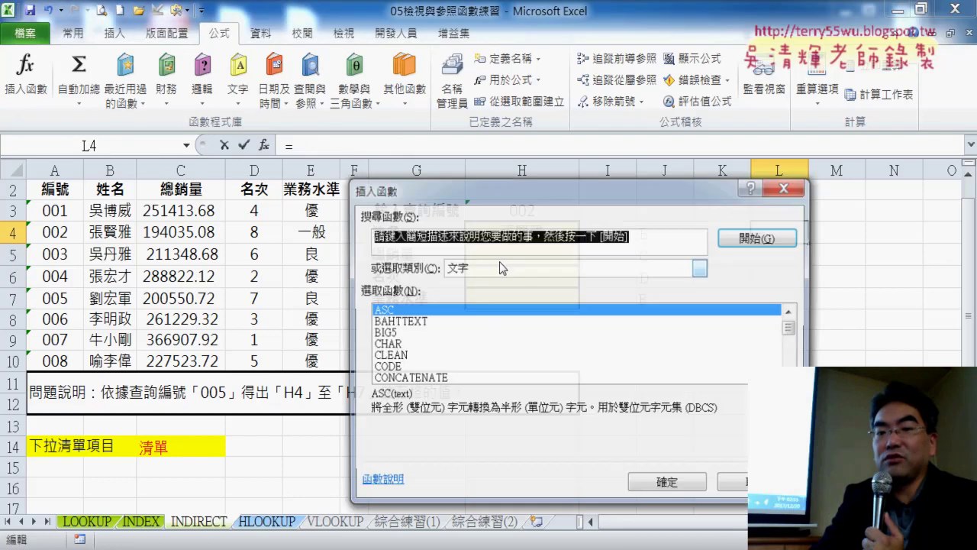
click(412, 367)
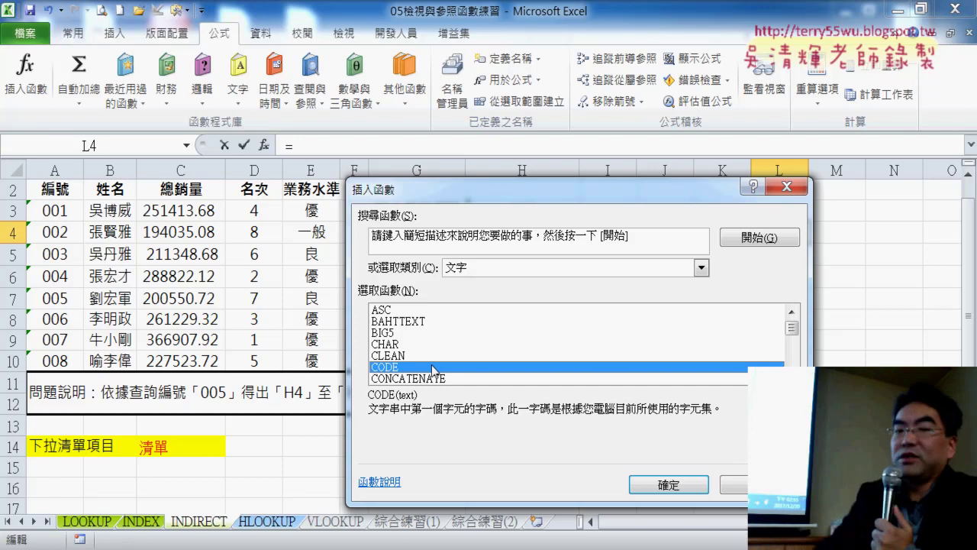
click(663, 484)
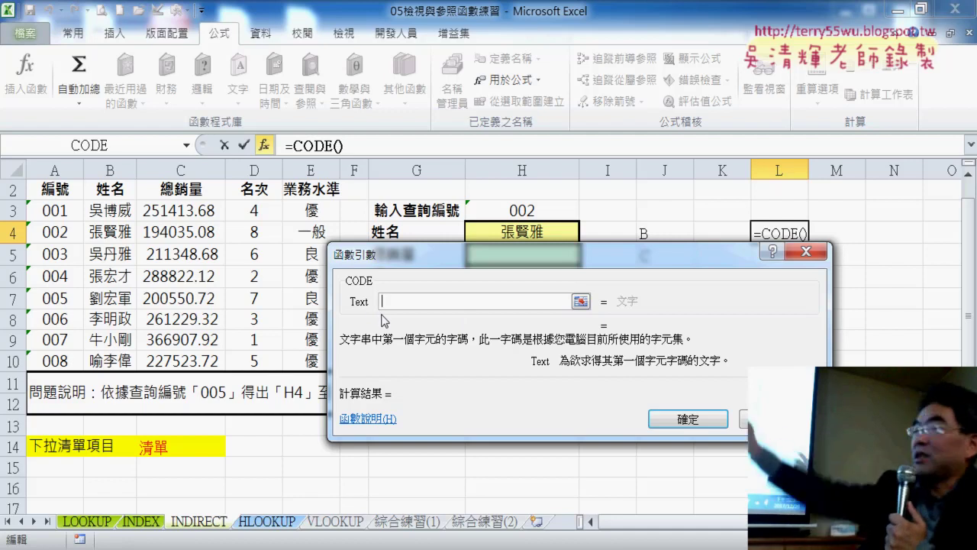
text(")
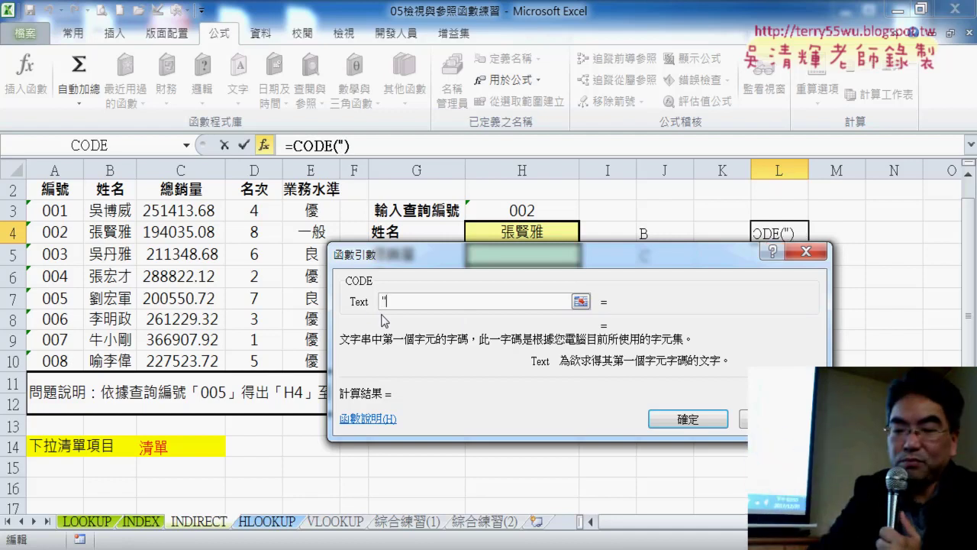
text(B")
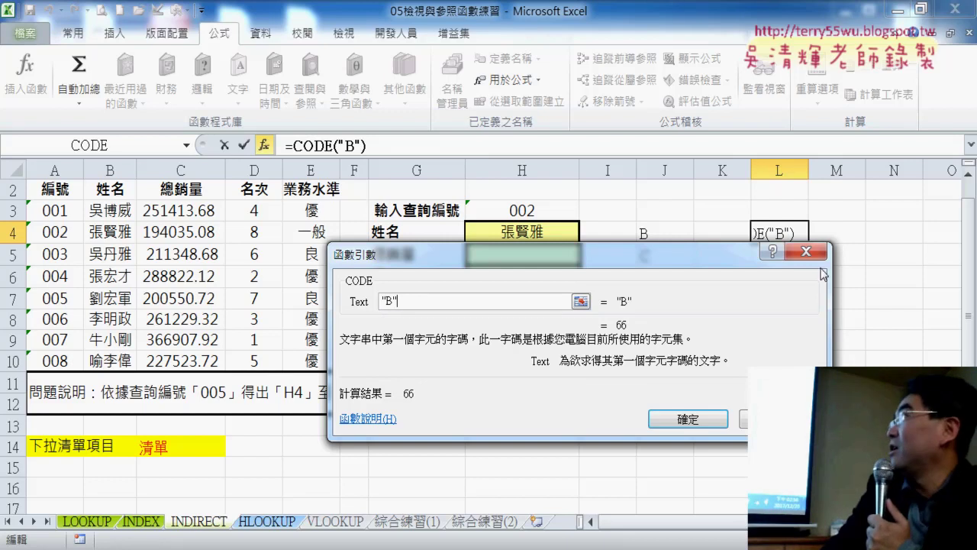
click(678, 422)
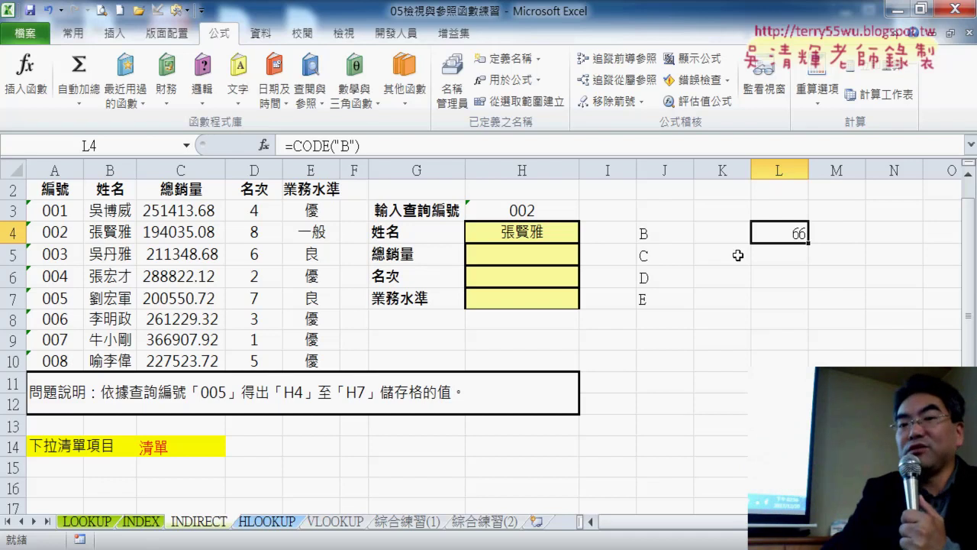
Step: Browse the ASC and BIG5 text functions in Insert Function for K4
click(722, 238)
click(264, 144)
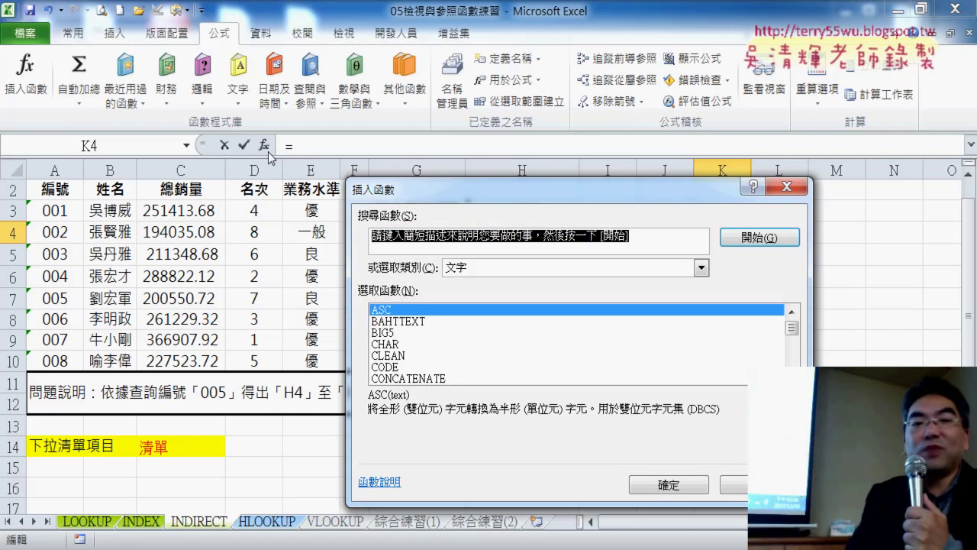
click(396, 334)
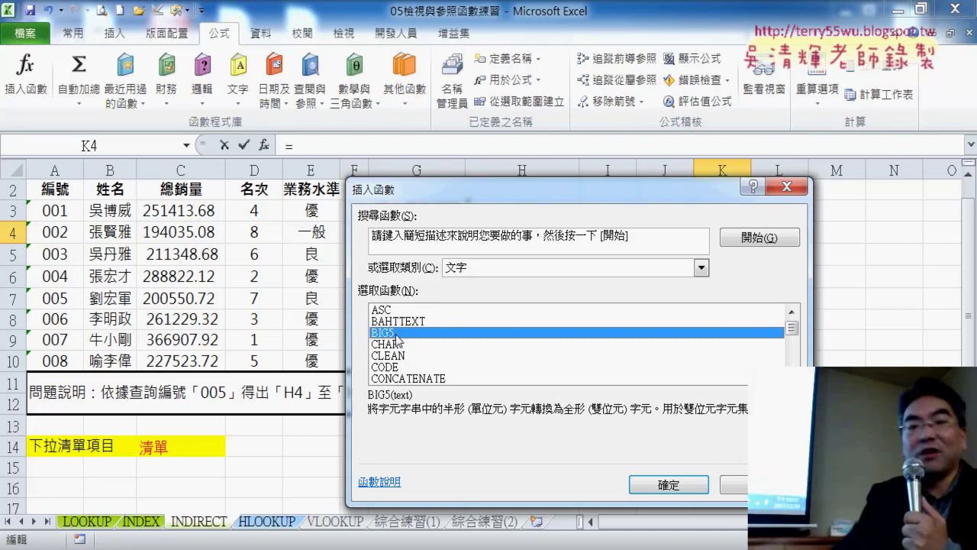
click(393, 311)
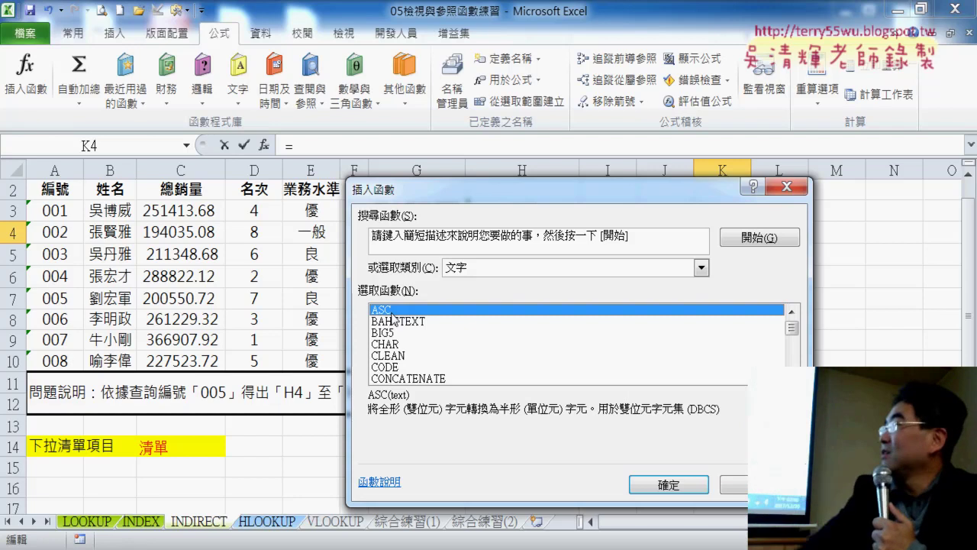
click(430, 342)
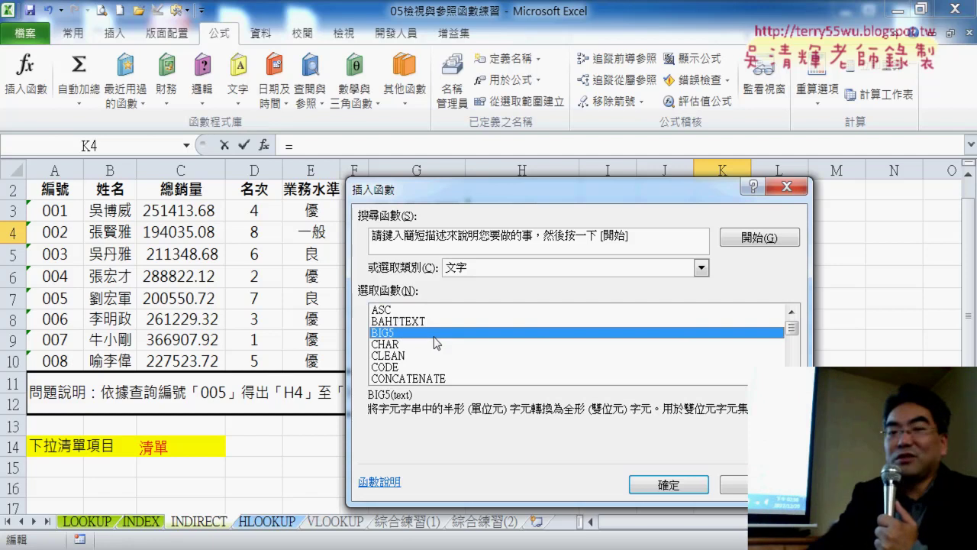
Step: Cancel the function insertion and delete the CODE formula from L4
click(744, 486)
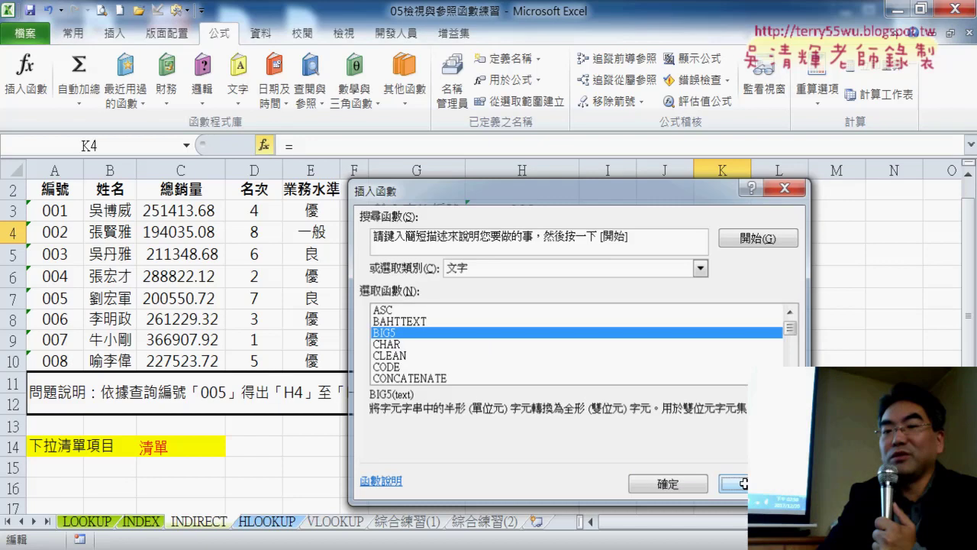
click(789, 235)
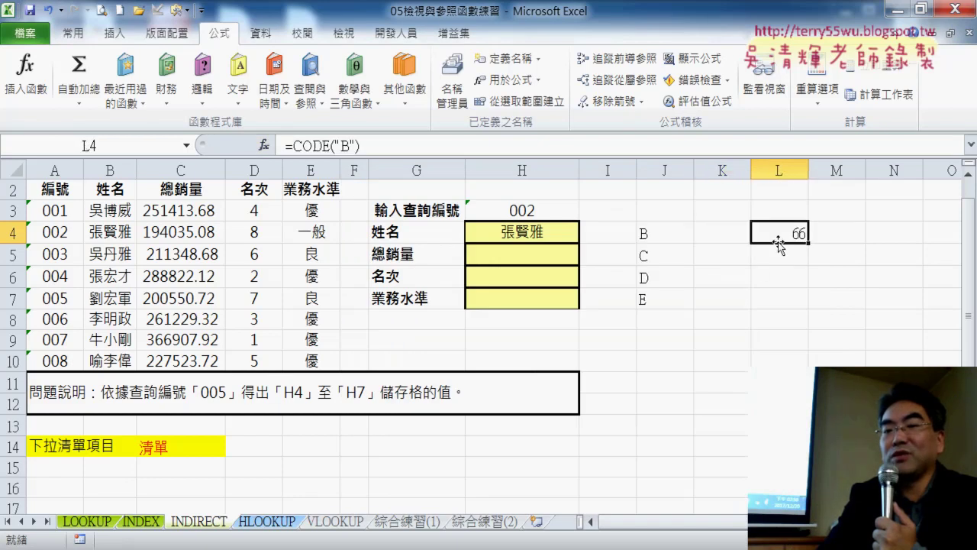
key(Delete)
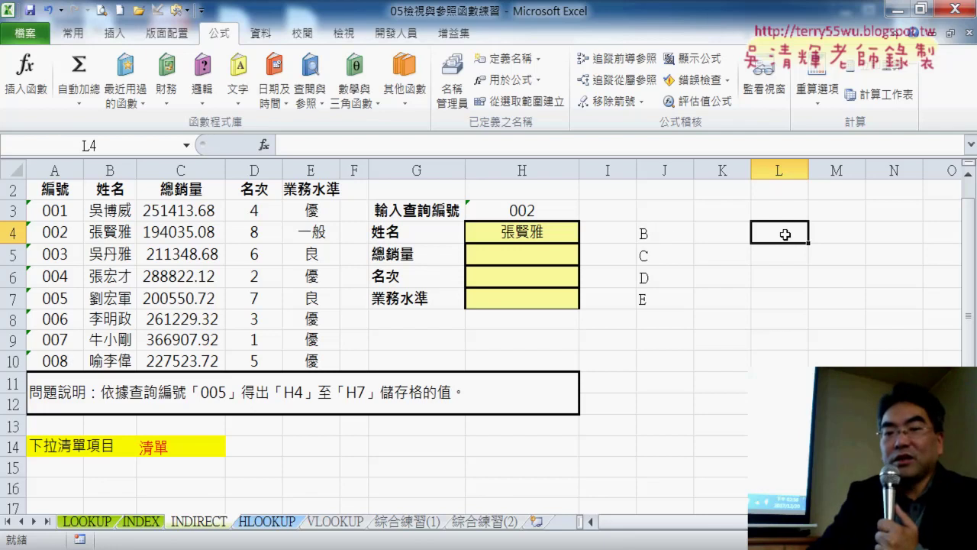
Step: Copy the CHAR(62+ROW()) text from J4's formula, leaving J4 unchanged
click(667, 235)
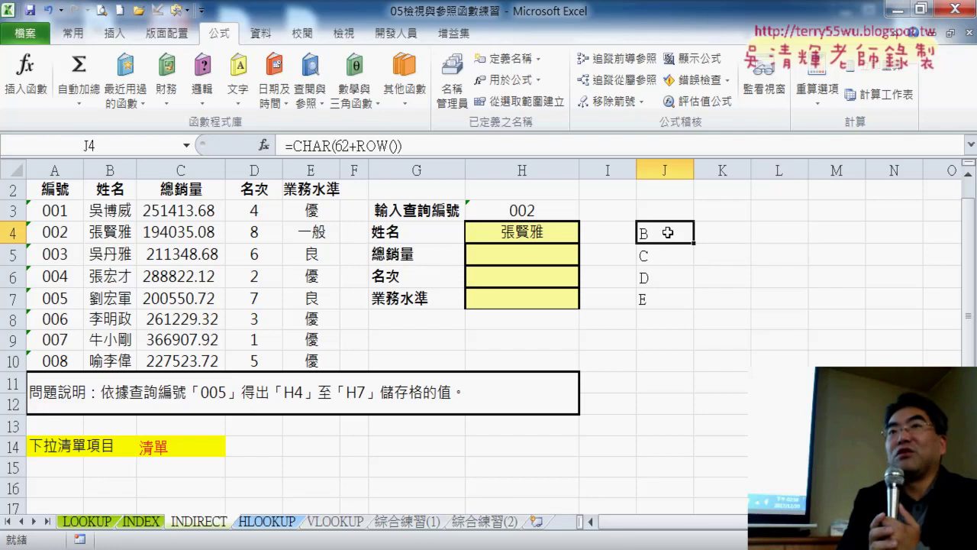
click(554, 239)
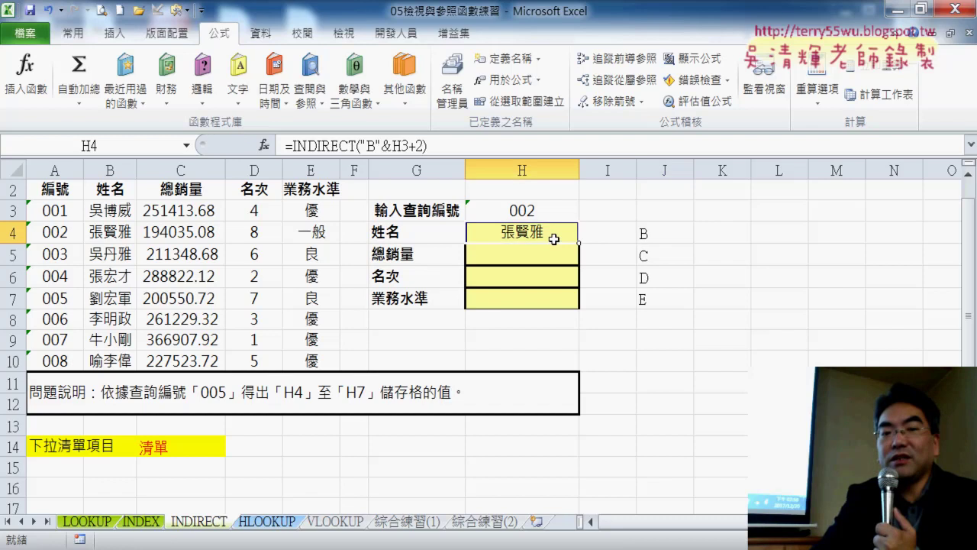
click(667, 236)
drag(293, 145, 411, 145)
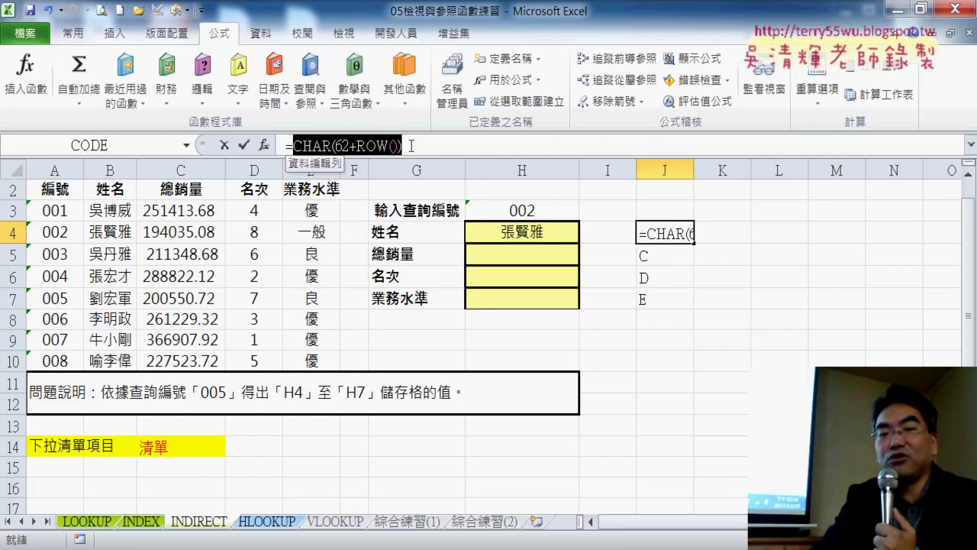
right_click(366, 144)
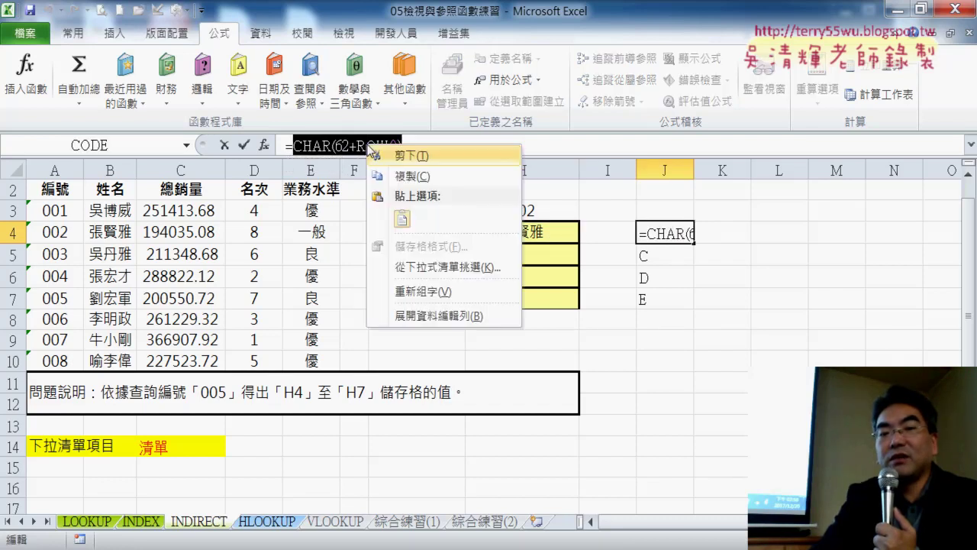
click(410, 183)
click(244, 145)
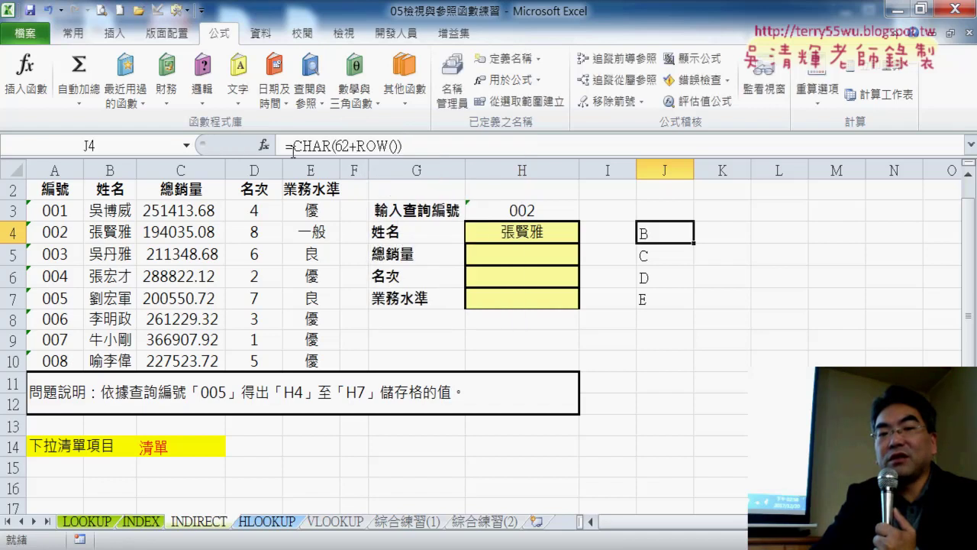
Step: Replace "B" in H4's INDIRECT formula with CHAR(62+ROW()) and lock the row as H$3
click(531, 236)
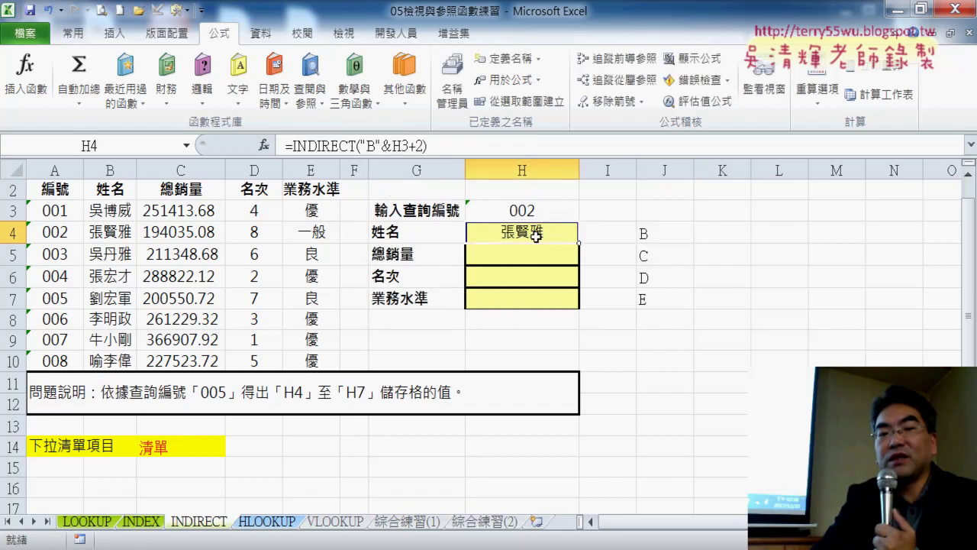
click(366, 145)
drag(378, 144, 386, 144)
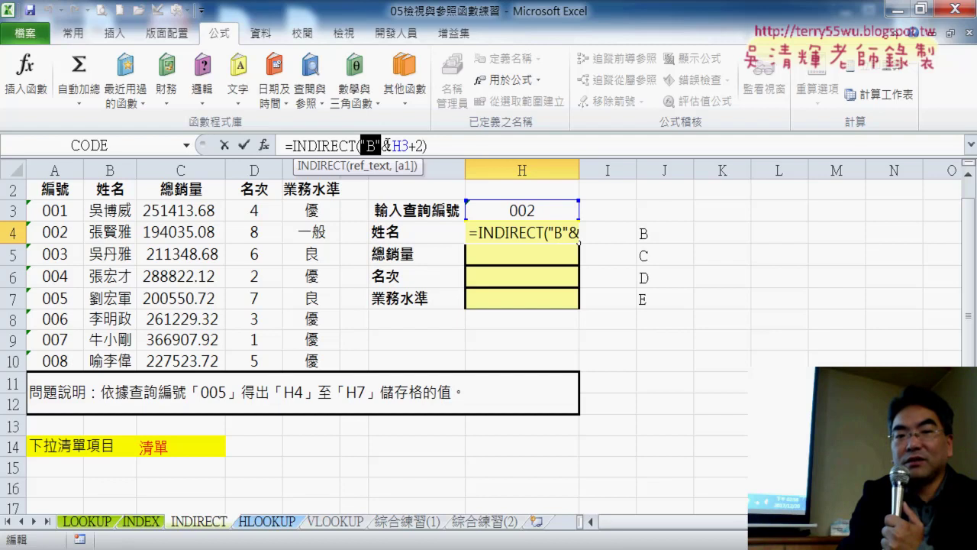
key(ctrl+v)
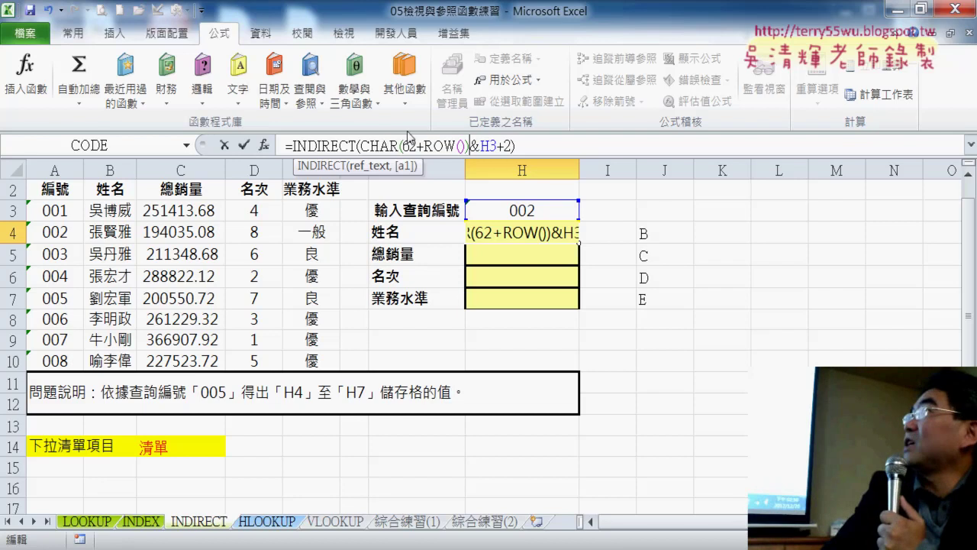
drag(364, 145, 479, 145)
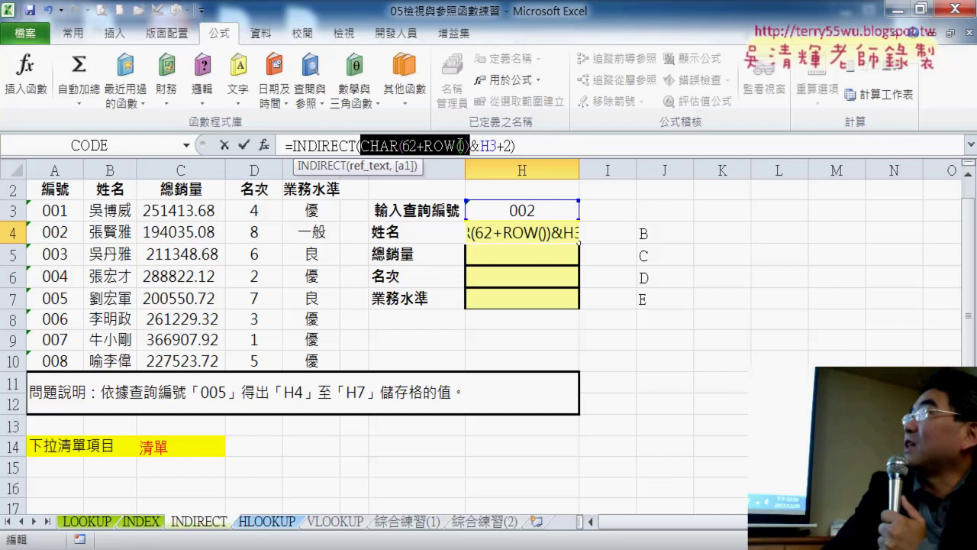
click(245, 145)
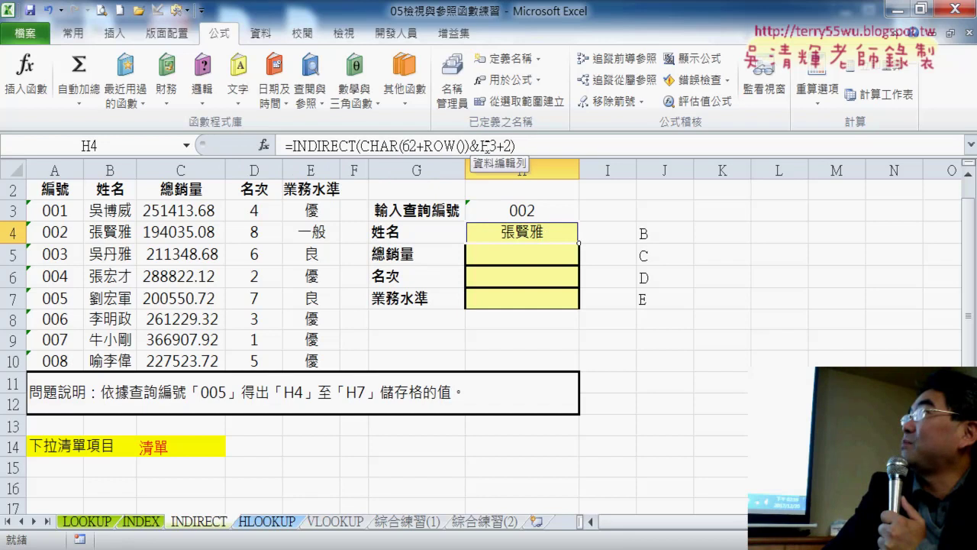
click(490, 145)
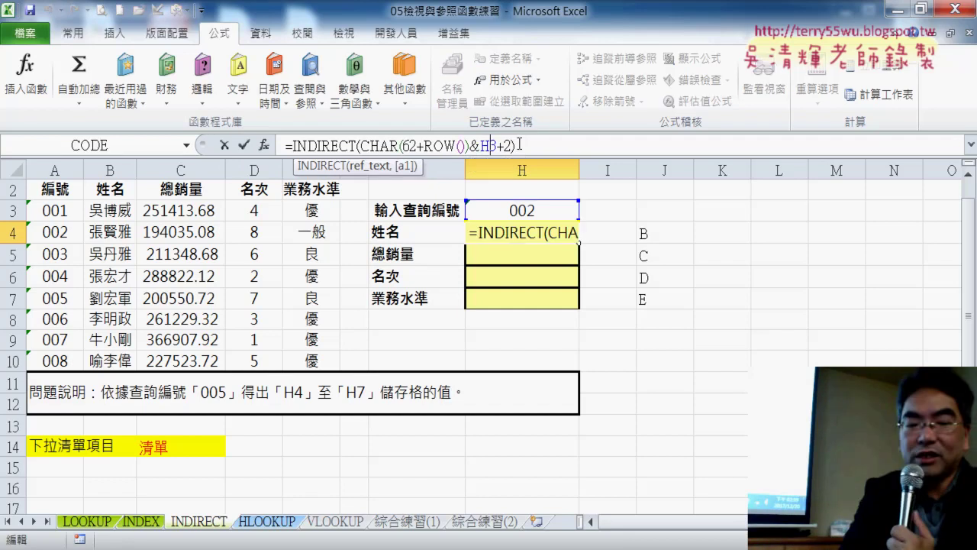
text($)
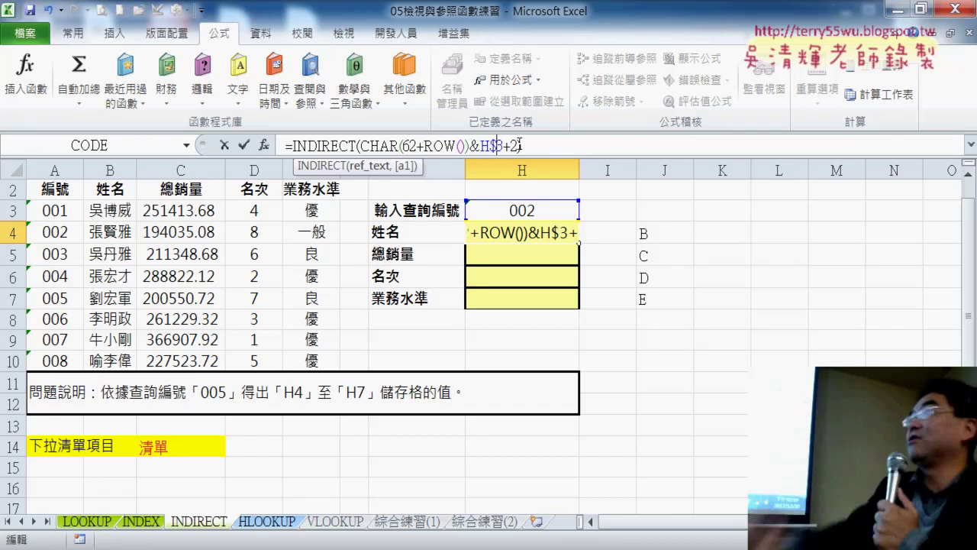
click(242, 145)
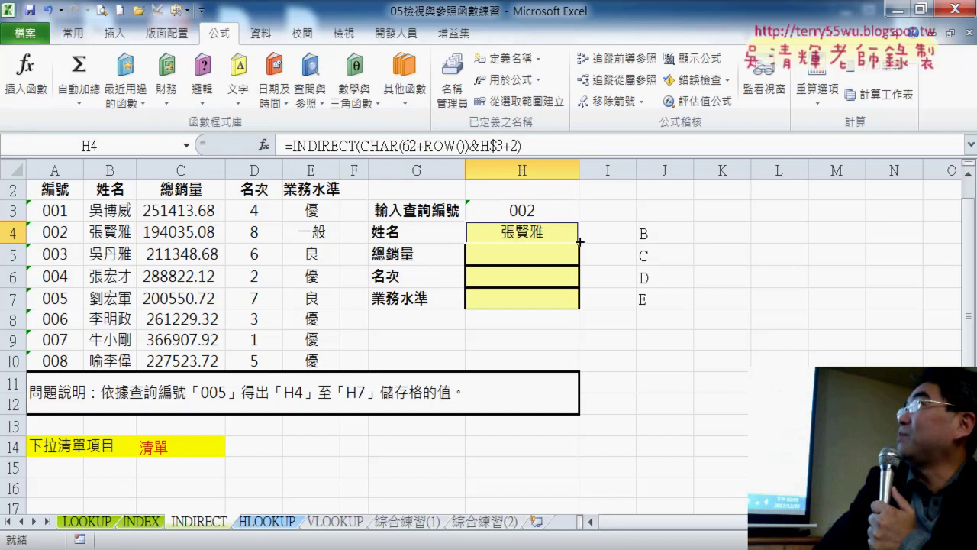
Step: Fill H4's formula down to H7, then select ID 004 in H3 and compare with row 6
drag(580, 244, 583, 313)
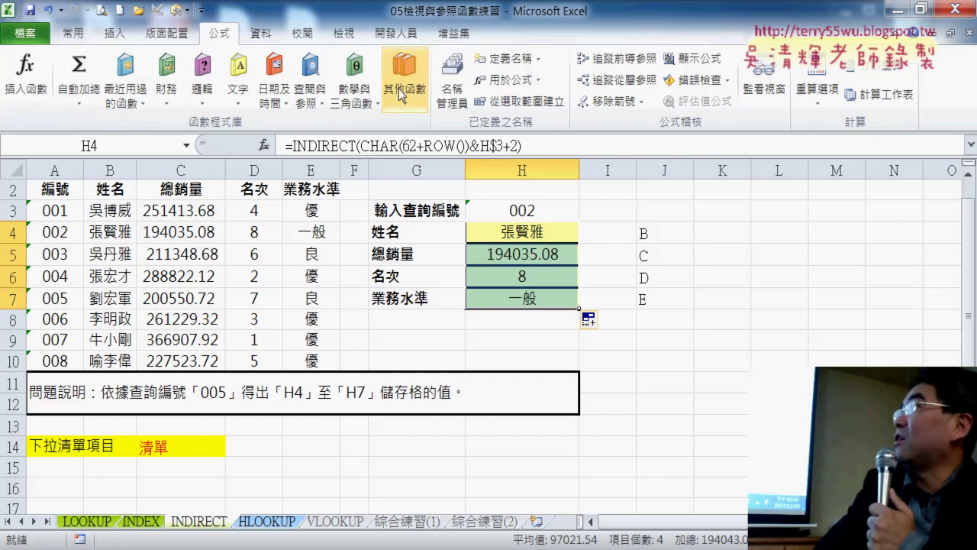
drag(170, 232, 313, 229)
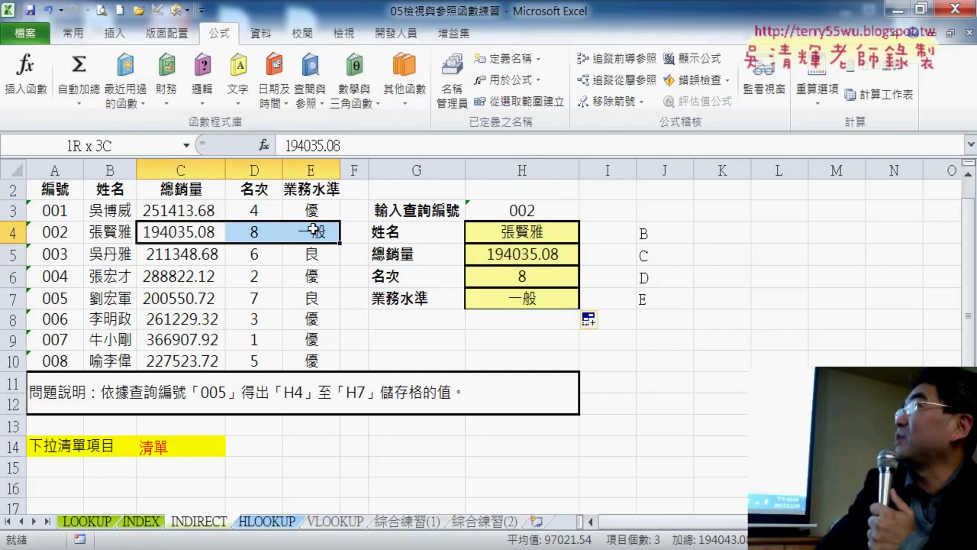
click(510, 208)
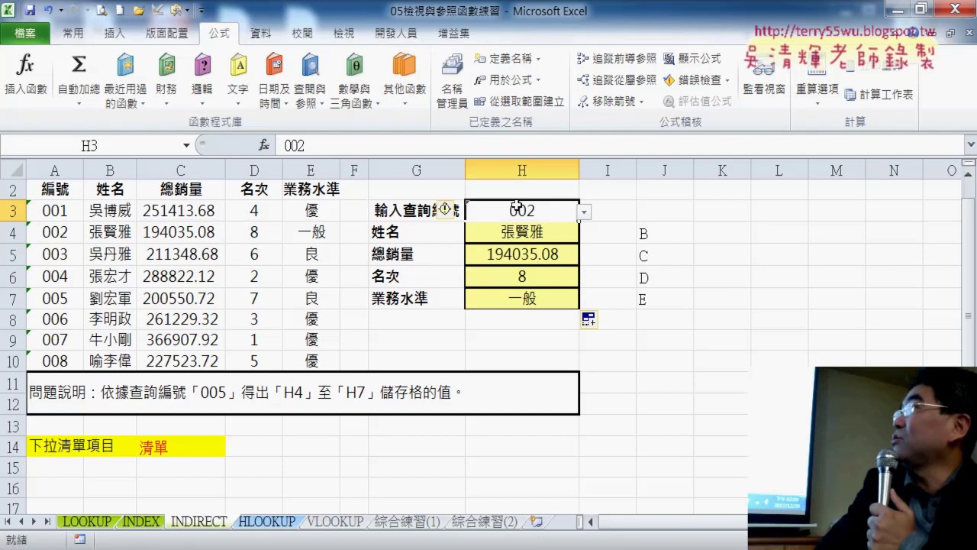
click(580, 214)
click(563, 261)
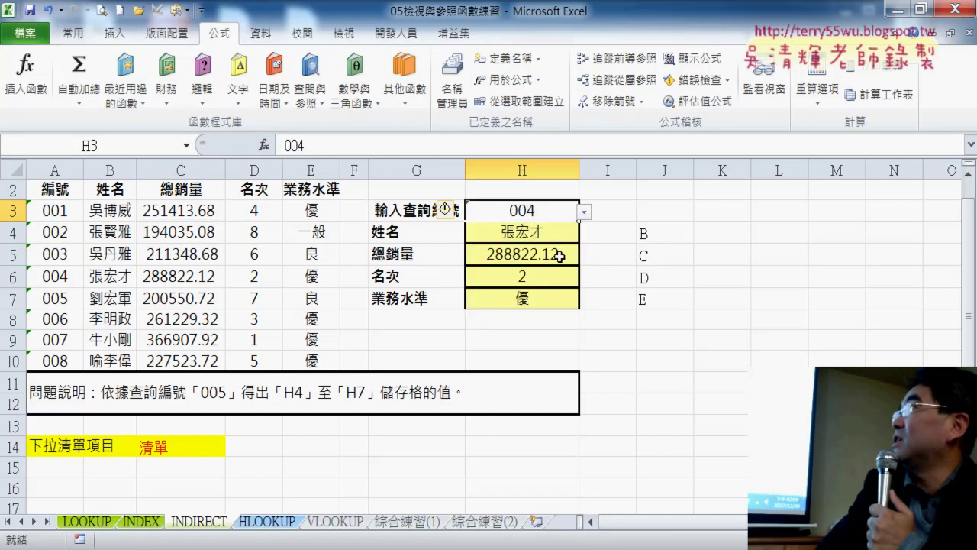
click(547, 235)
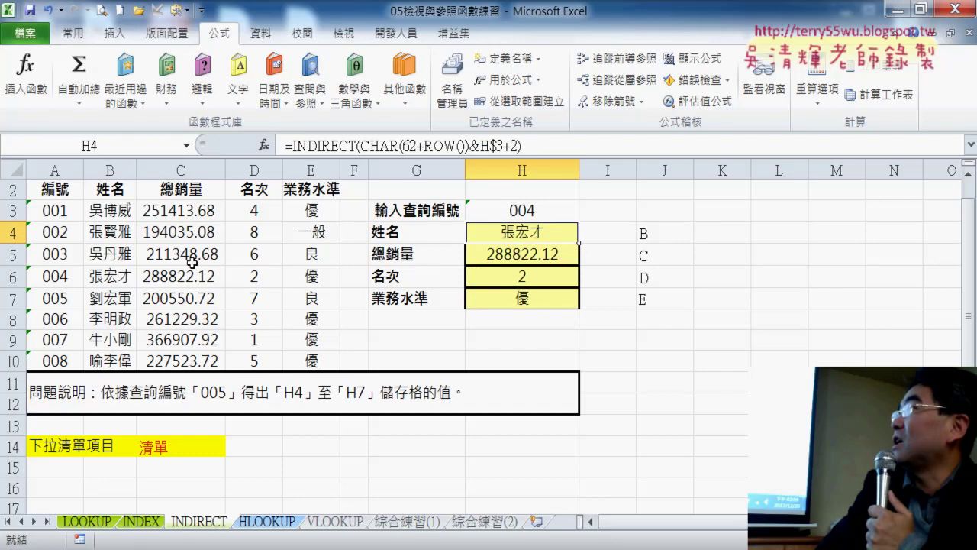
mouse_move(112, 276)
mouse_down()
mouse_move(296, 280)
mouse_move(288, 282)
mouse_up()
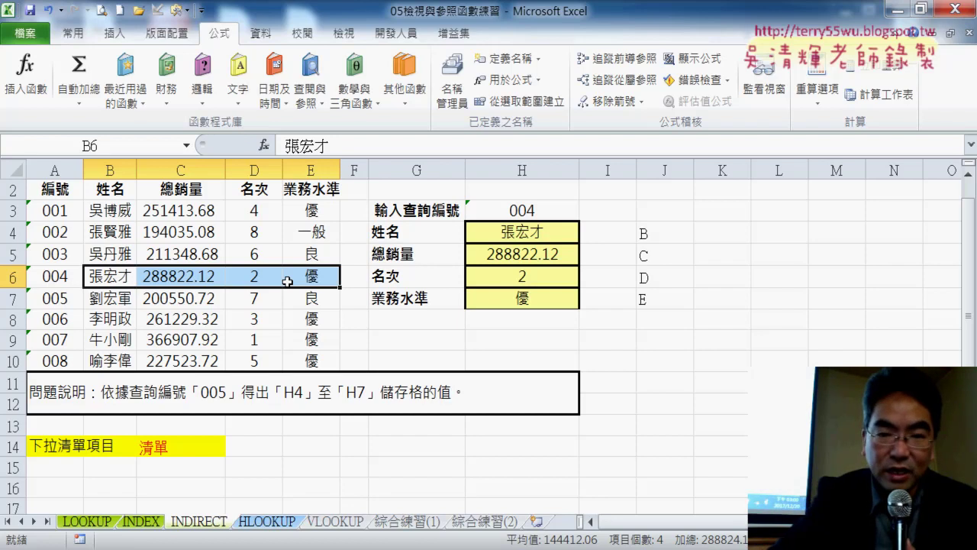
click(654, 230)
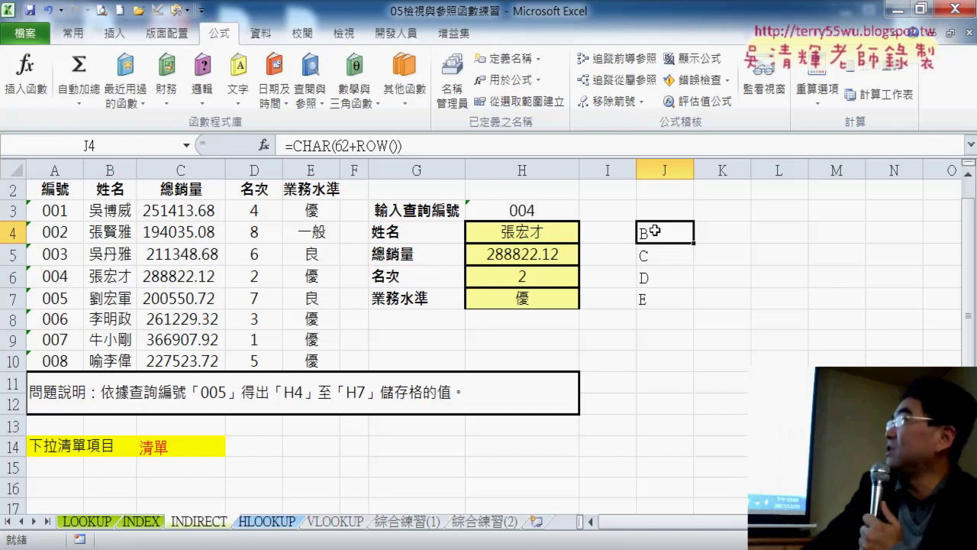
click(558, 230)
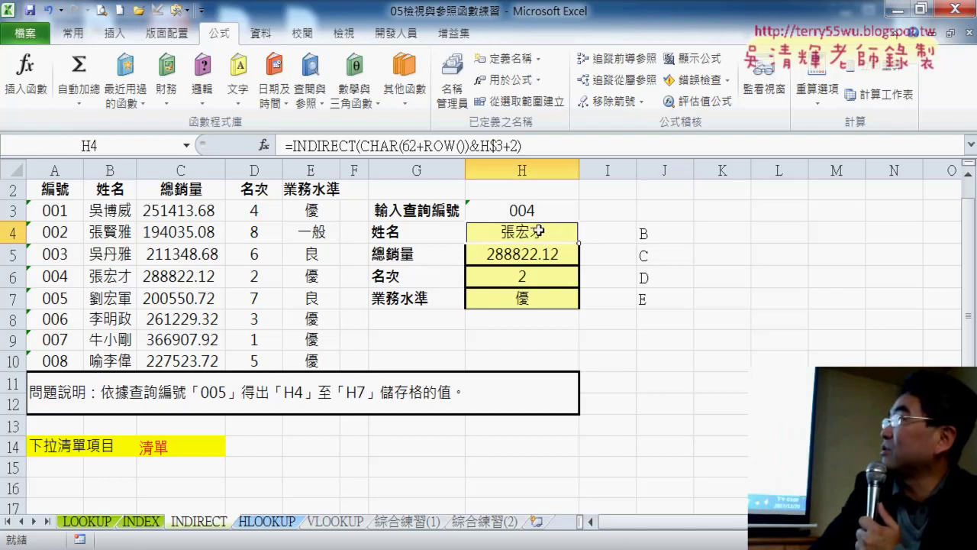
drag(360, 145, 472, 145)
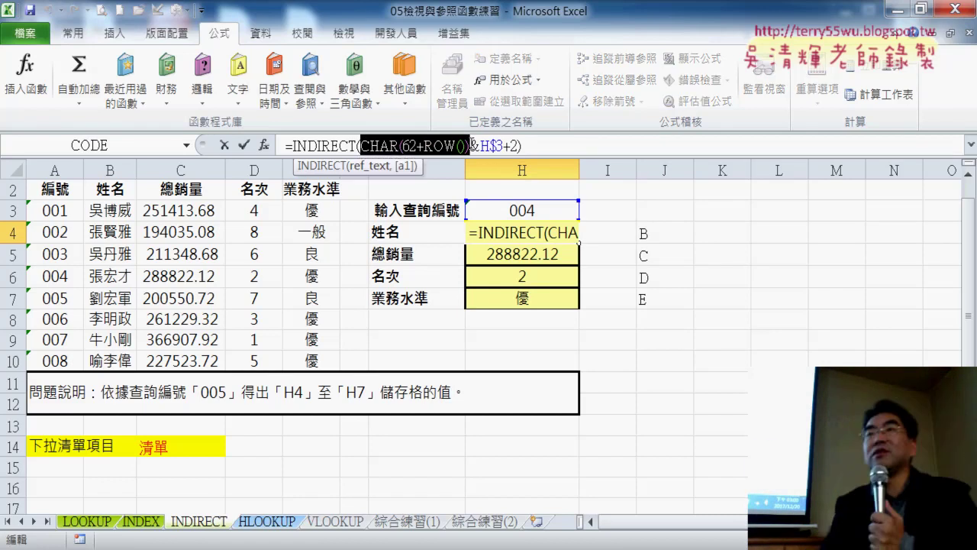